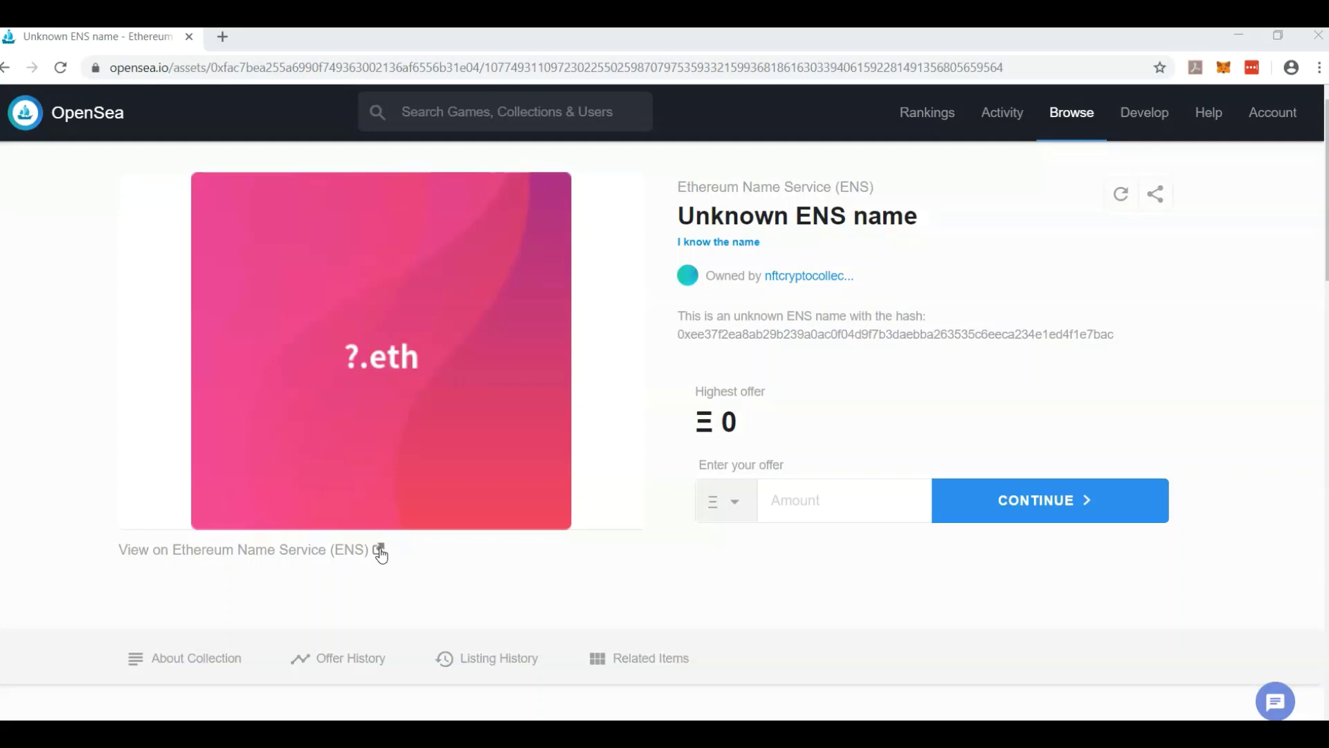
Open the Ethereum Name Service site in a new tab, then close it again
right_click(381, 553)
left_click(441, 558)
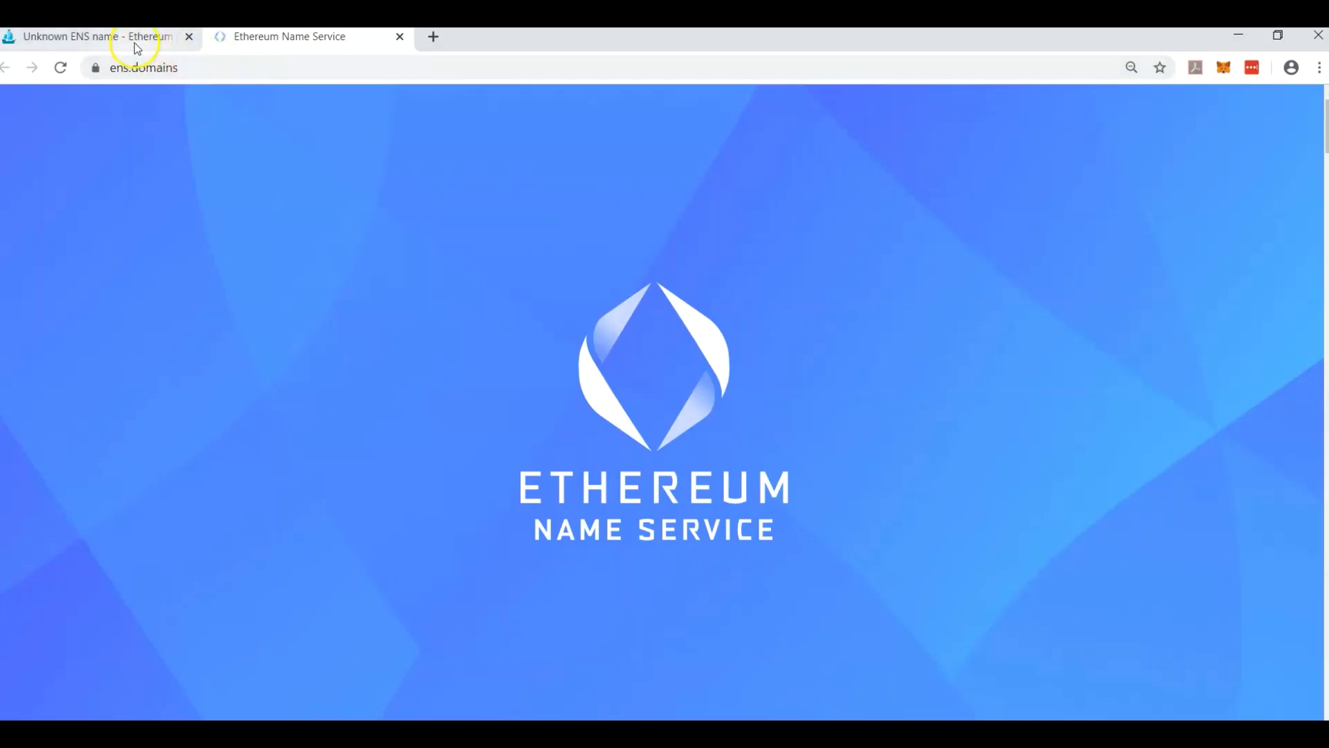
left_click(137, 48)
left_click(400, 36)
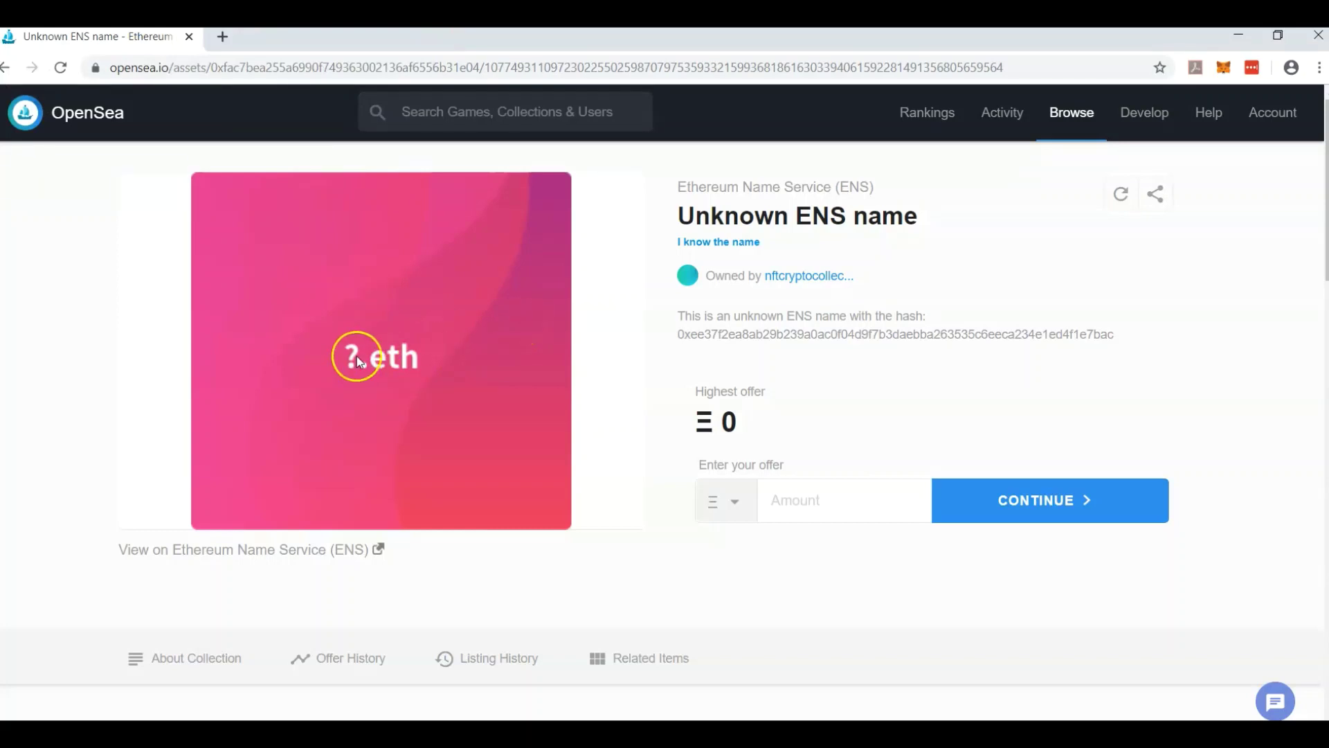
Try submitting chris.eth through the manual name entry, then dismiss the entry box
left_click(725, 242)
left_click_drag(629, 279, 699, 275)
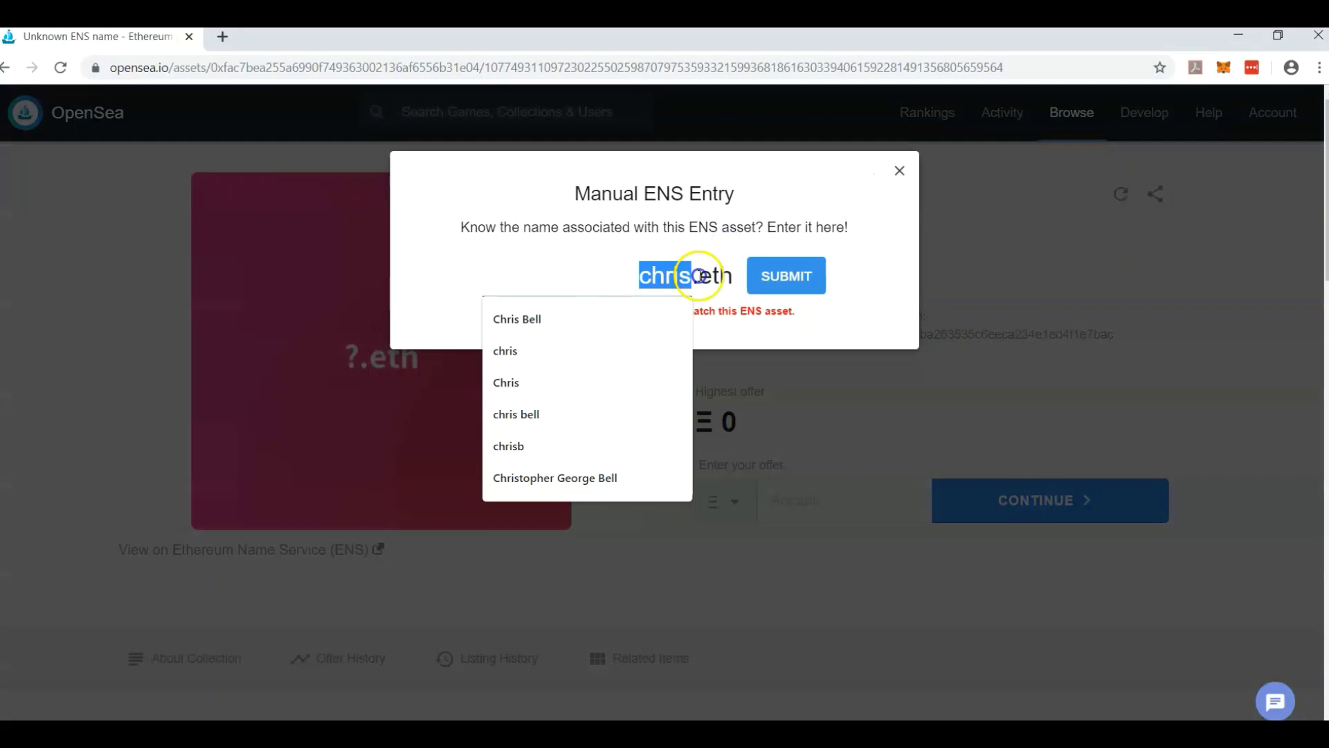
left_click(786, 275)
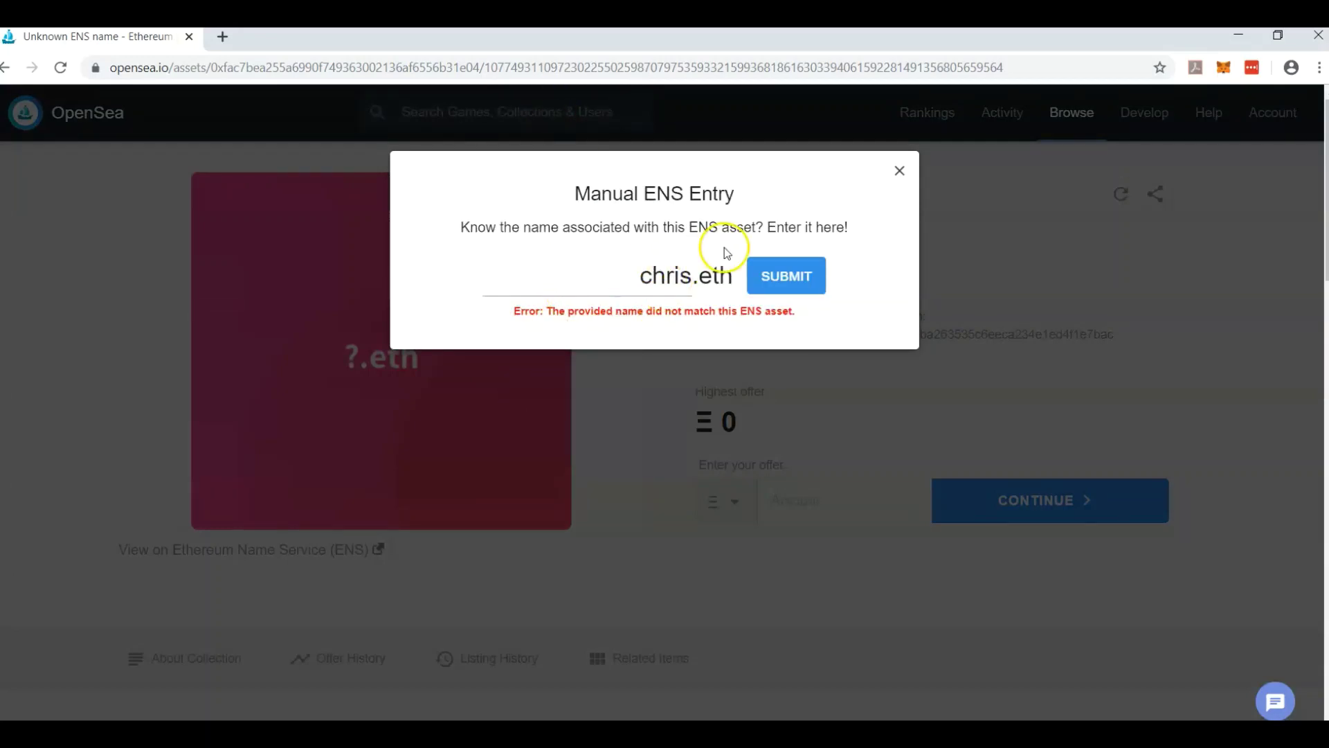
left_click(986, 277)
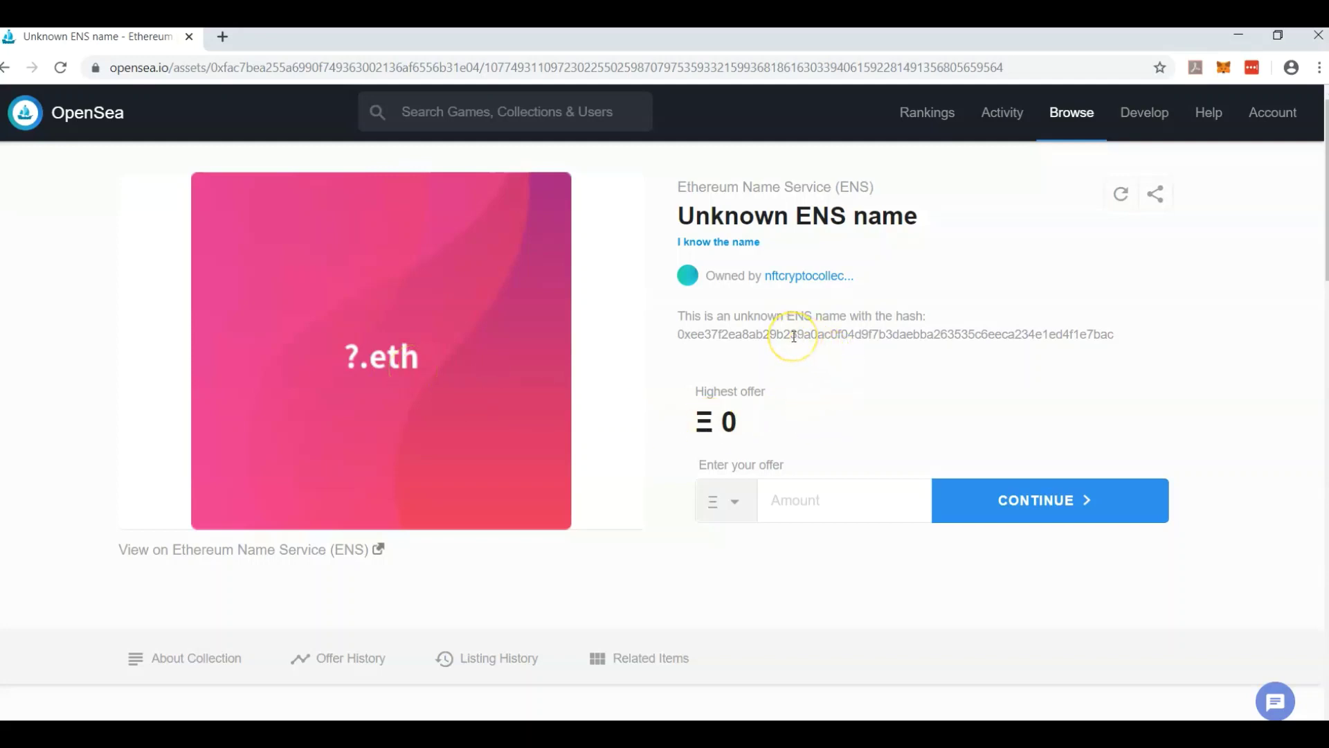
left_click(720, 244)
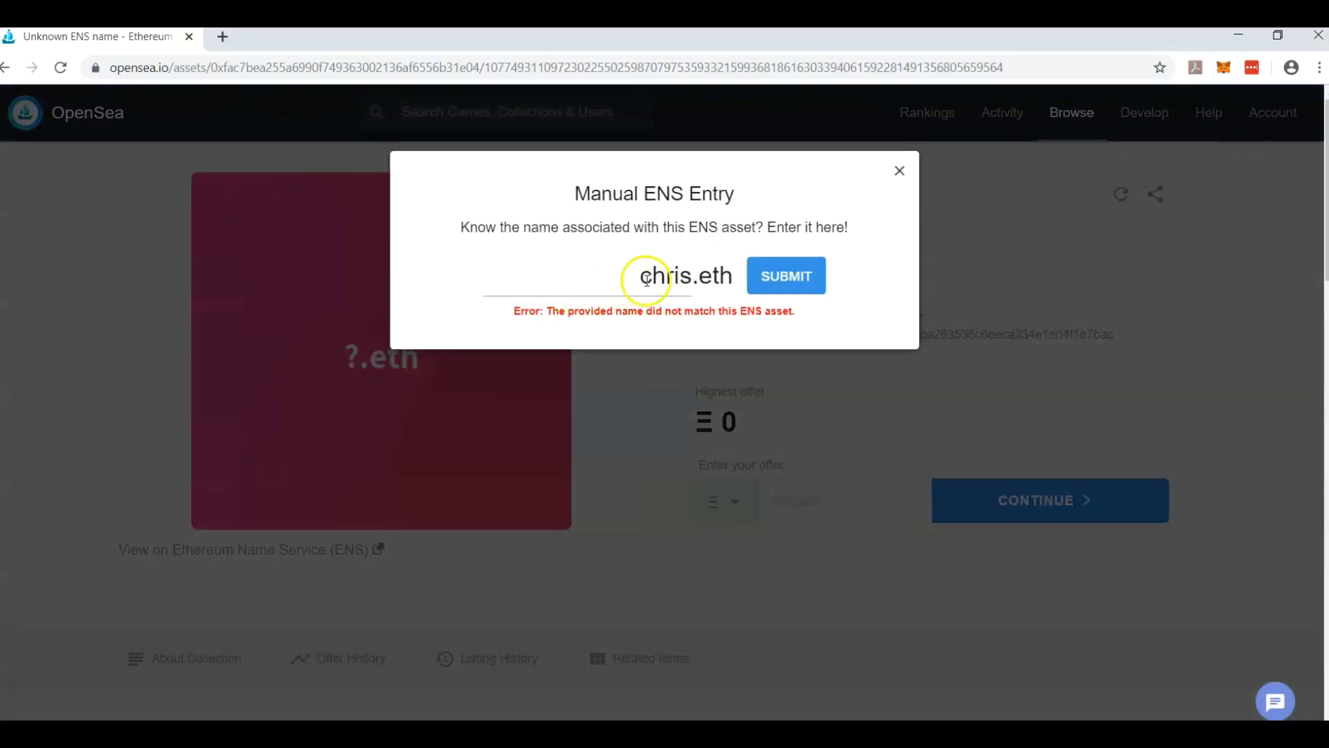
left_click(899, 171)
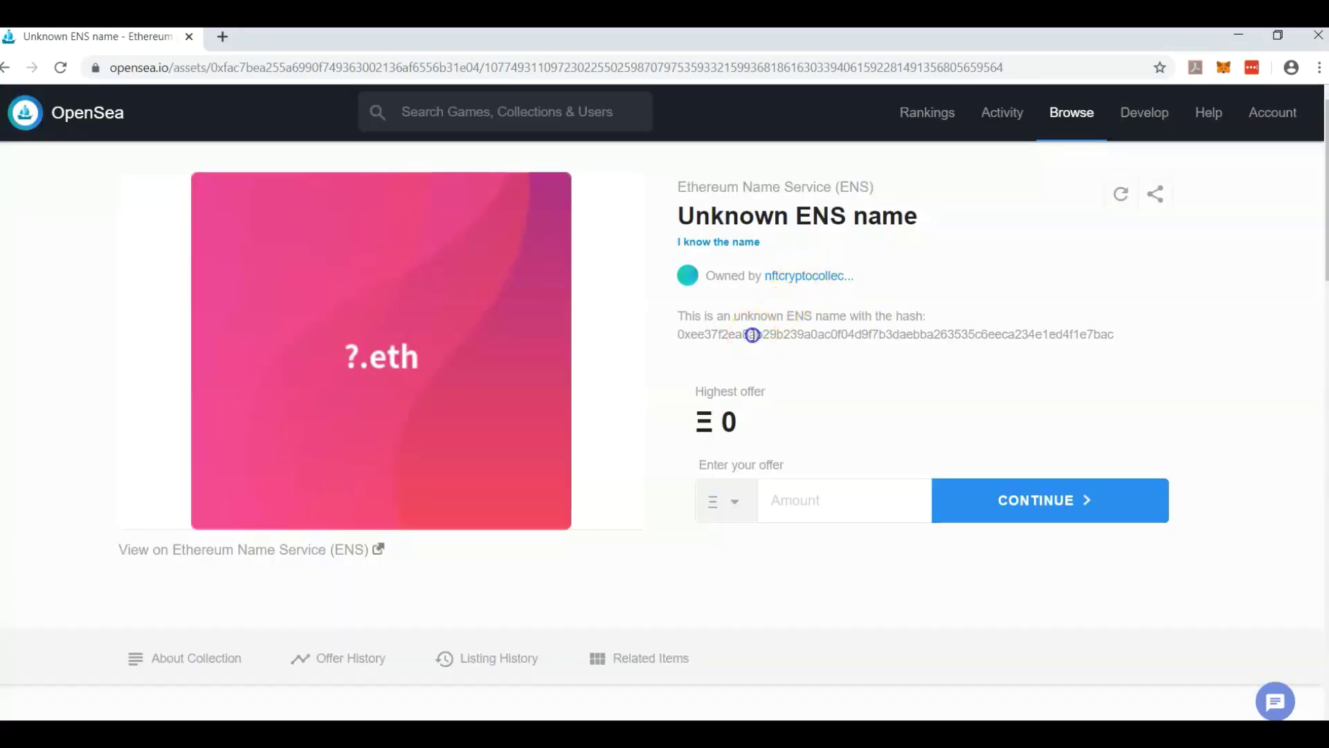
Select the full 0x… name hash in the asset description
triple_click(752, 335)
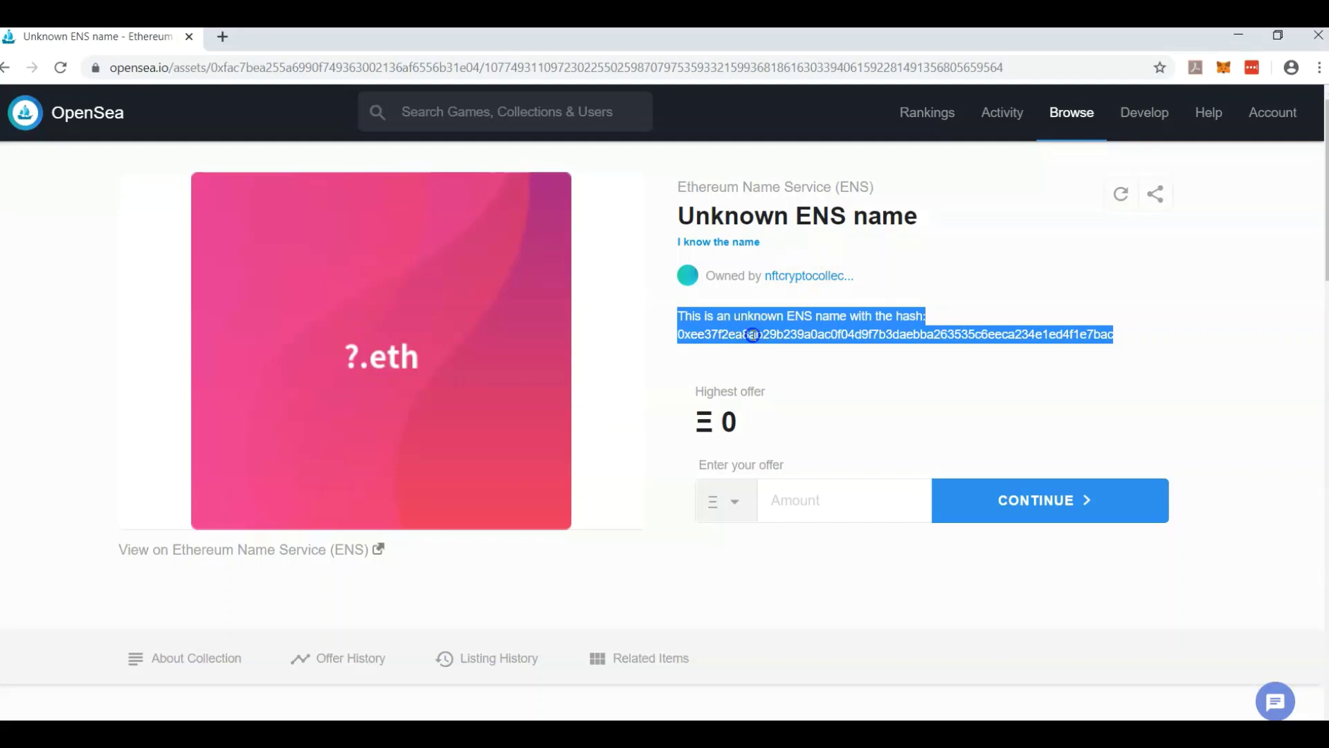
left_click(818, 367)
double_click(856, 338)
key("ctrl+c")
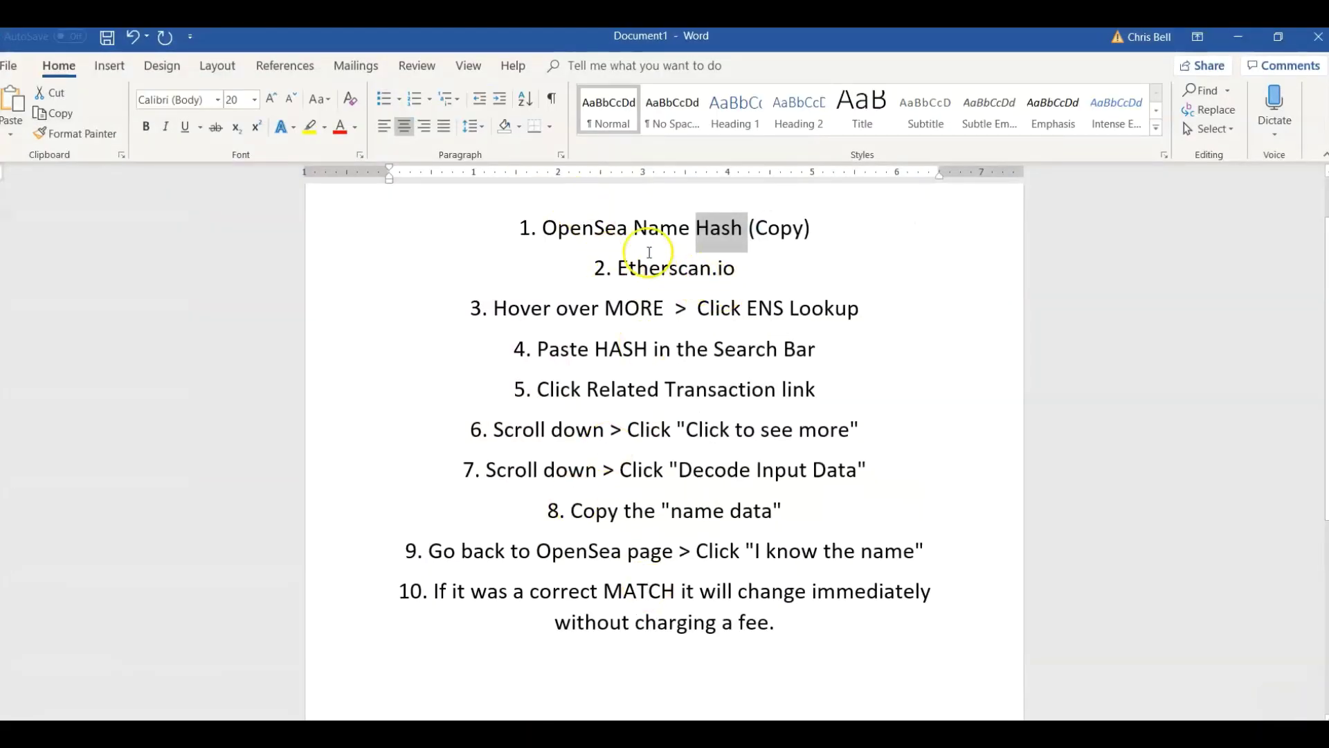
left_click_drag(734, 269, 634, 271)
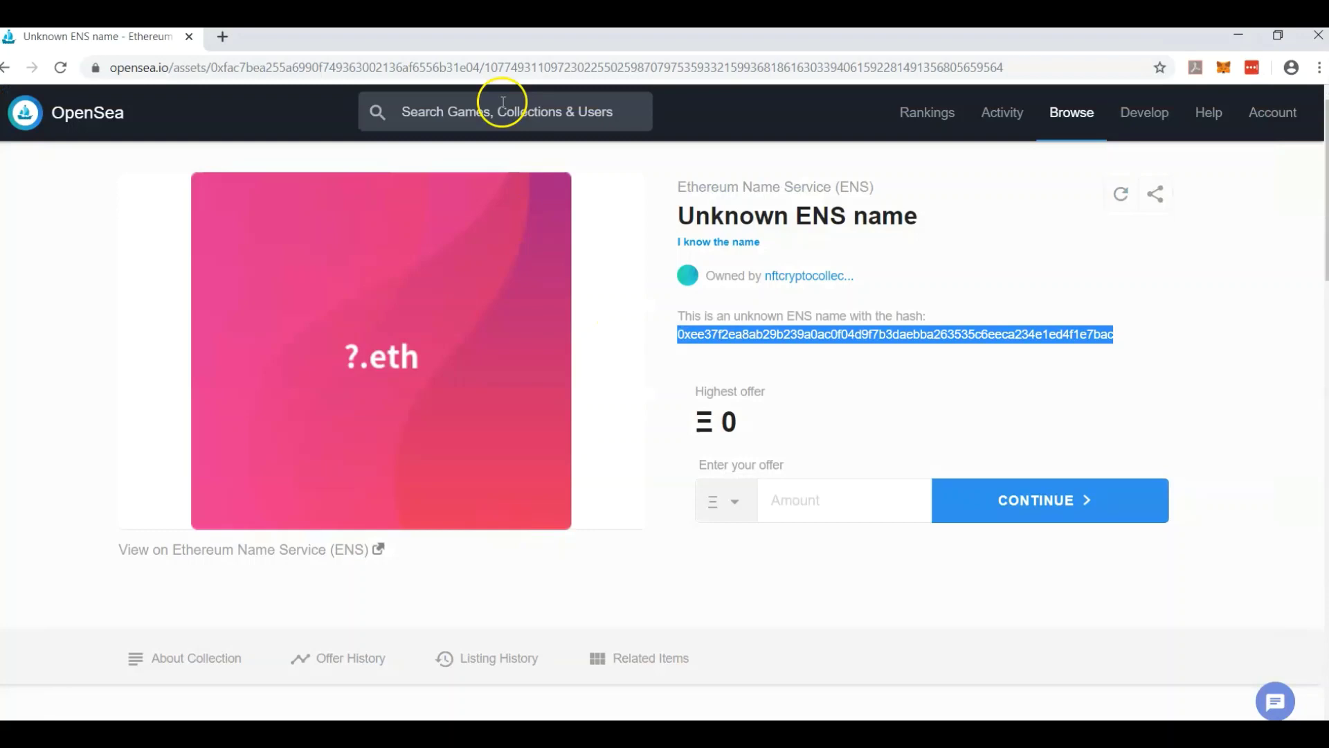
Go to etherscan.io in a new tab and search the pasted name hash
left_click(222, 38)
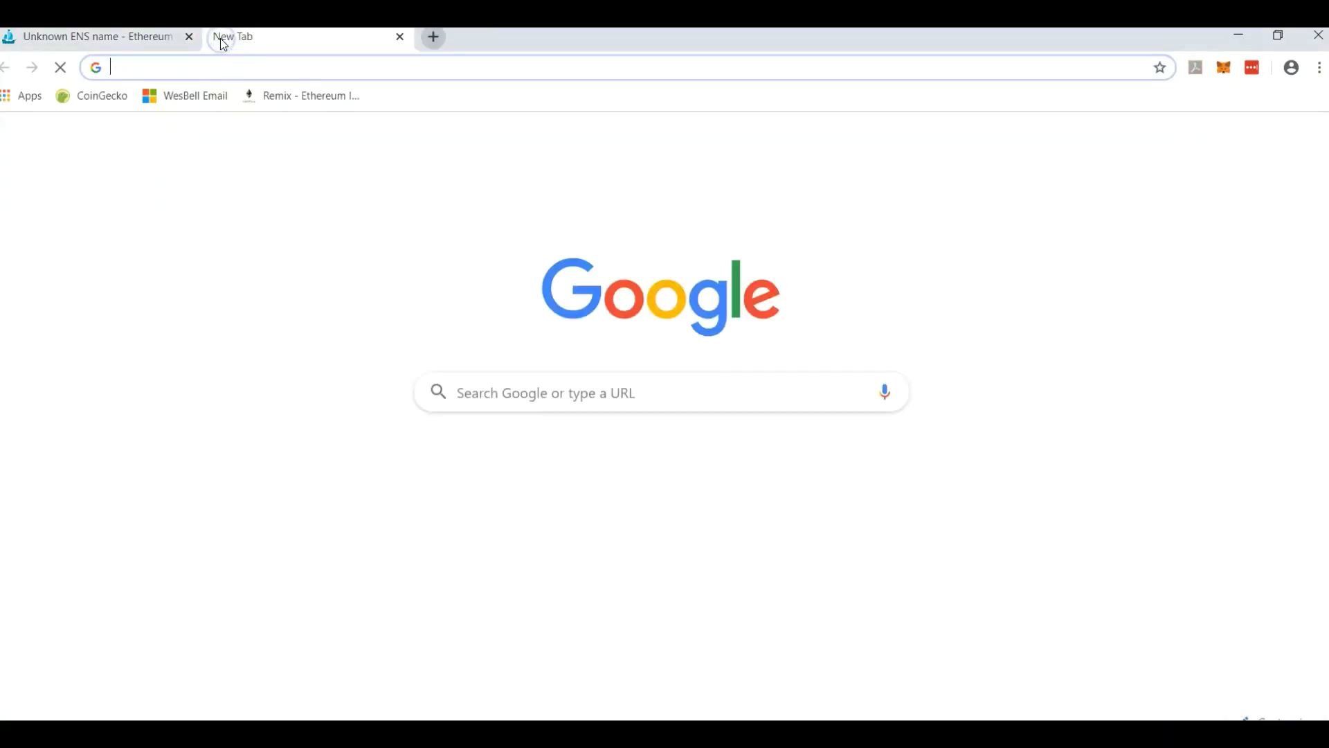
type("etherscan.io")
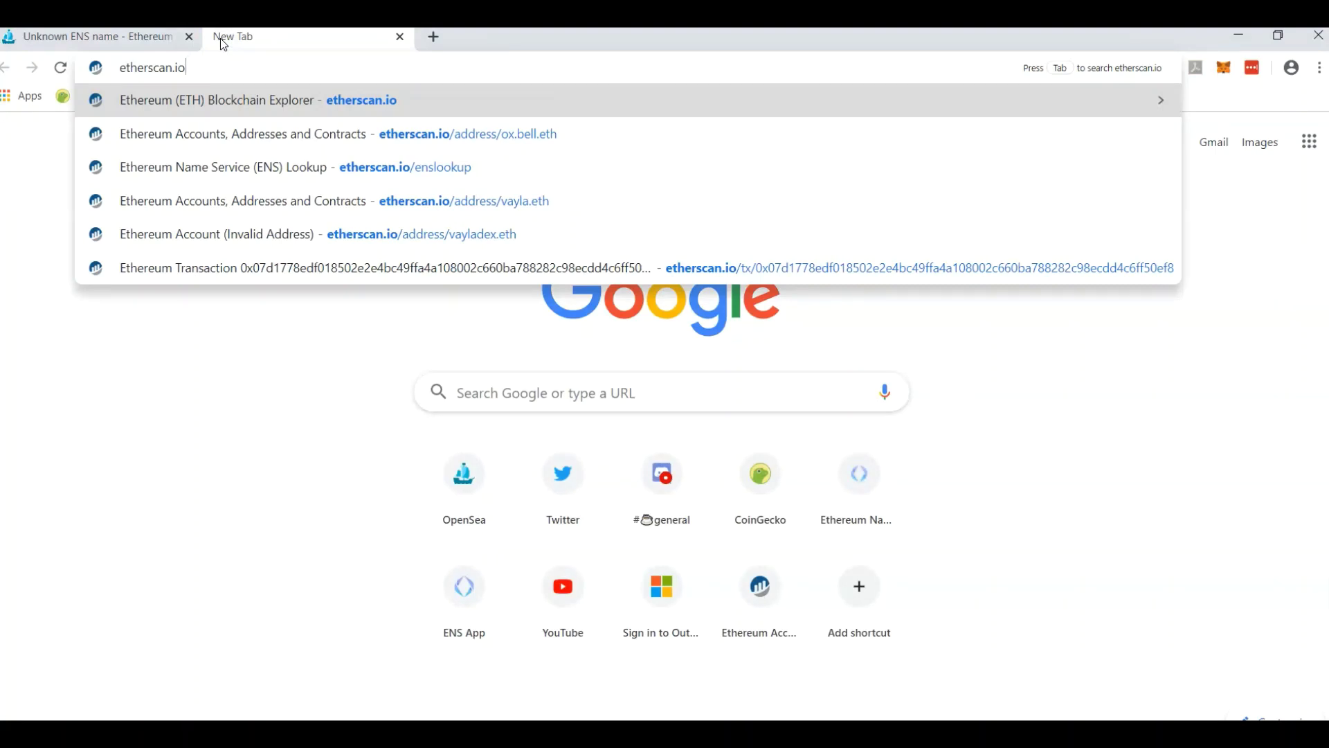
key("Return")
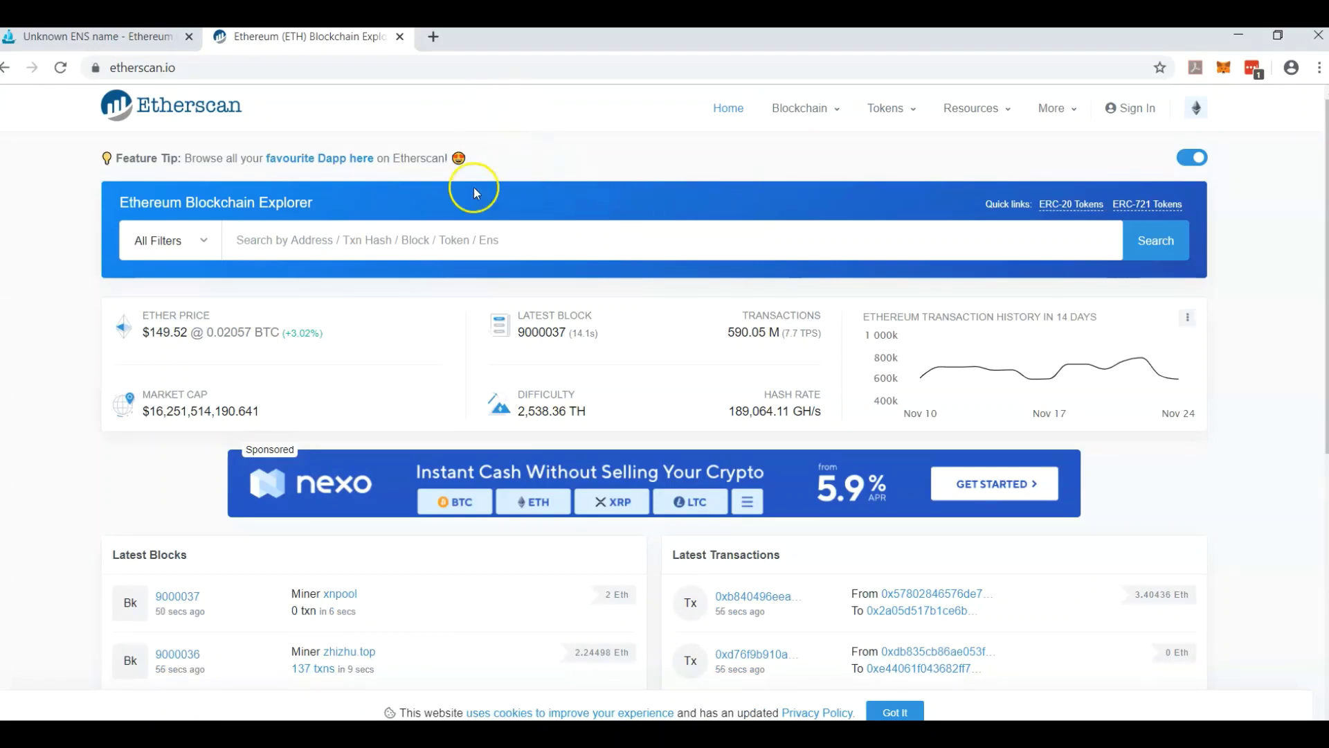
left_click(478, 243)
key("ctrl+v")
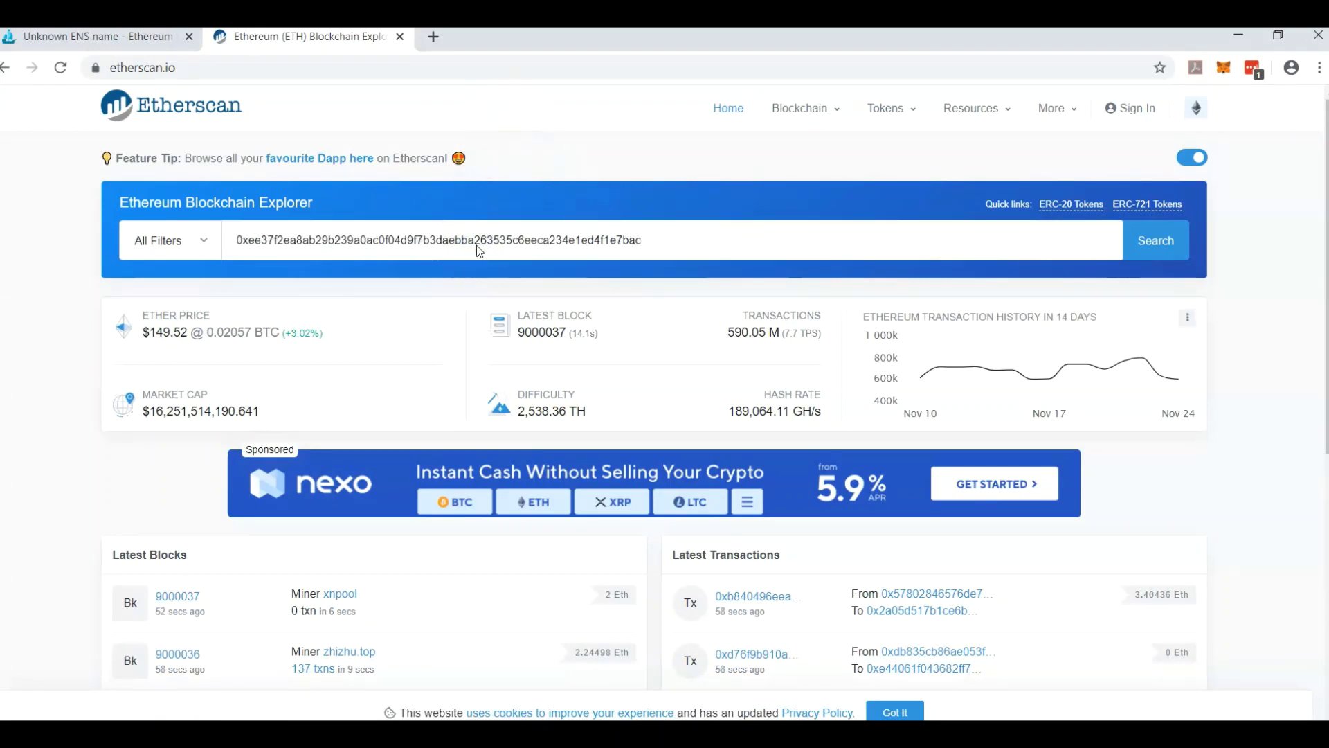
key("Return")
Open Etherscan's ENS Lookup page from the More menu
left_click(233, 355)
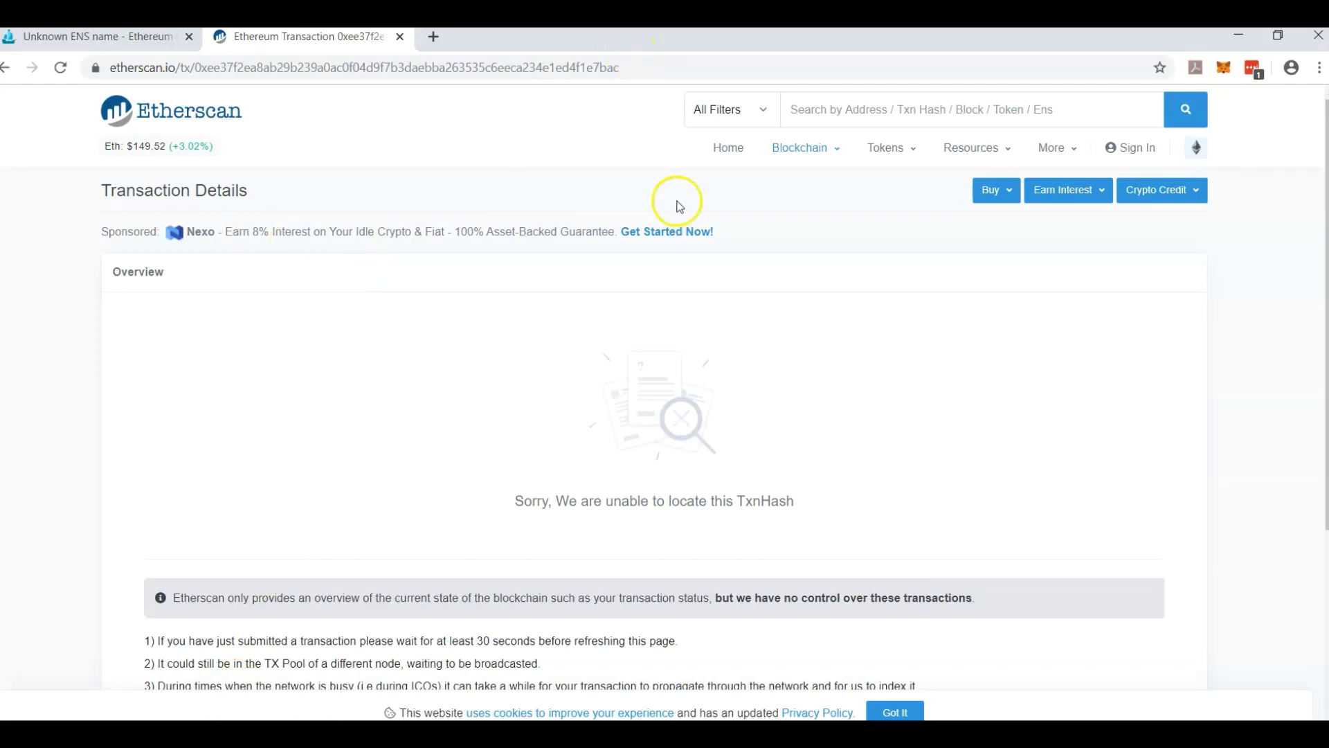
mouse_move(1070, 152)
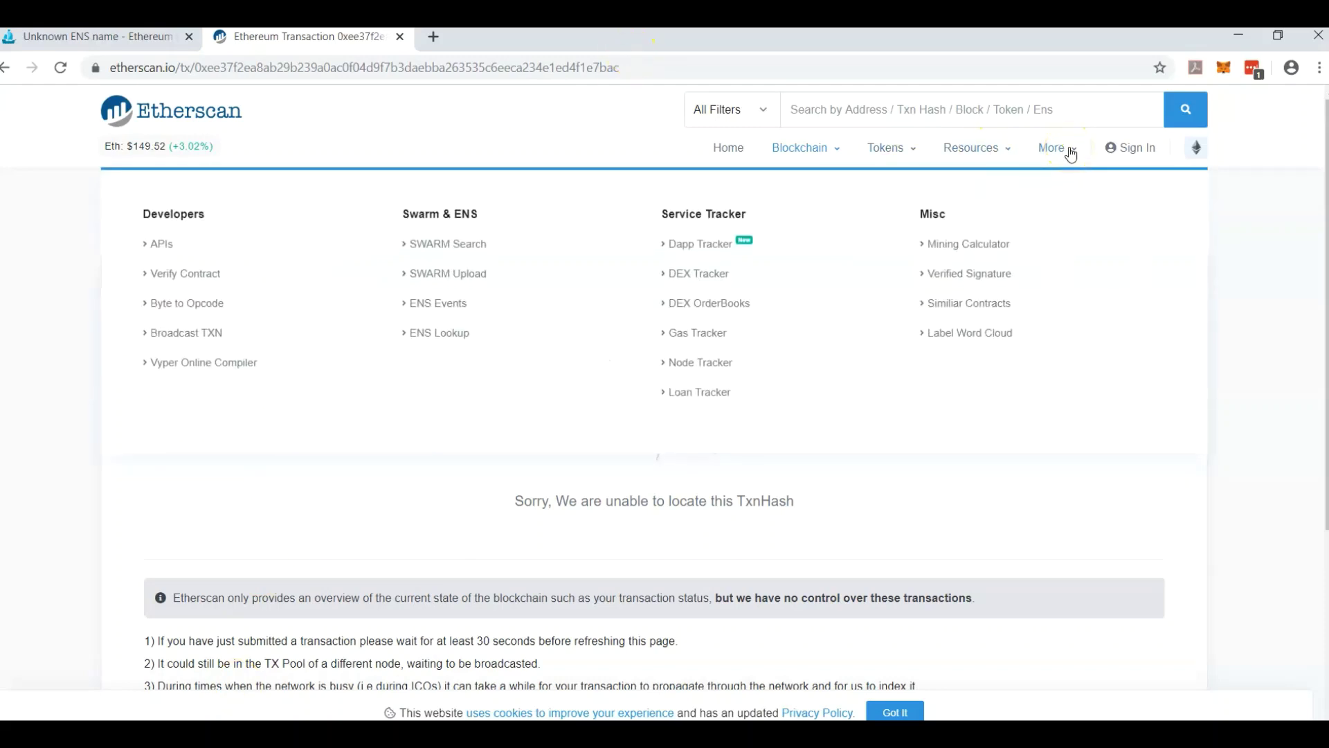
left_click(446, 338)
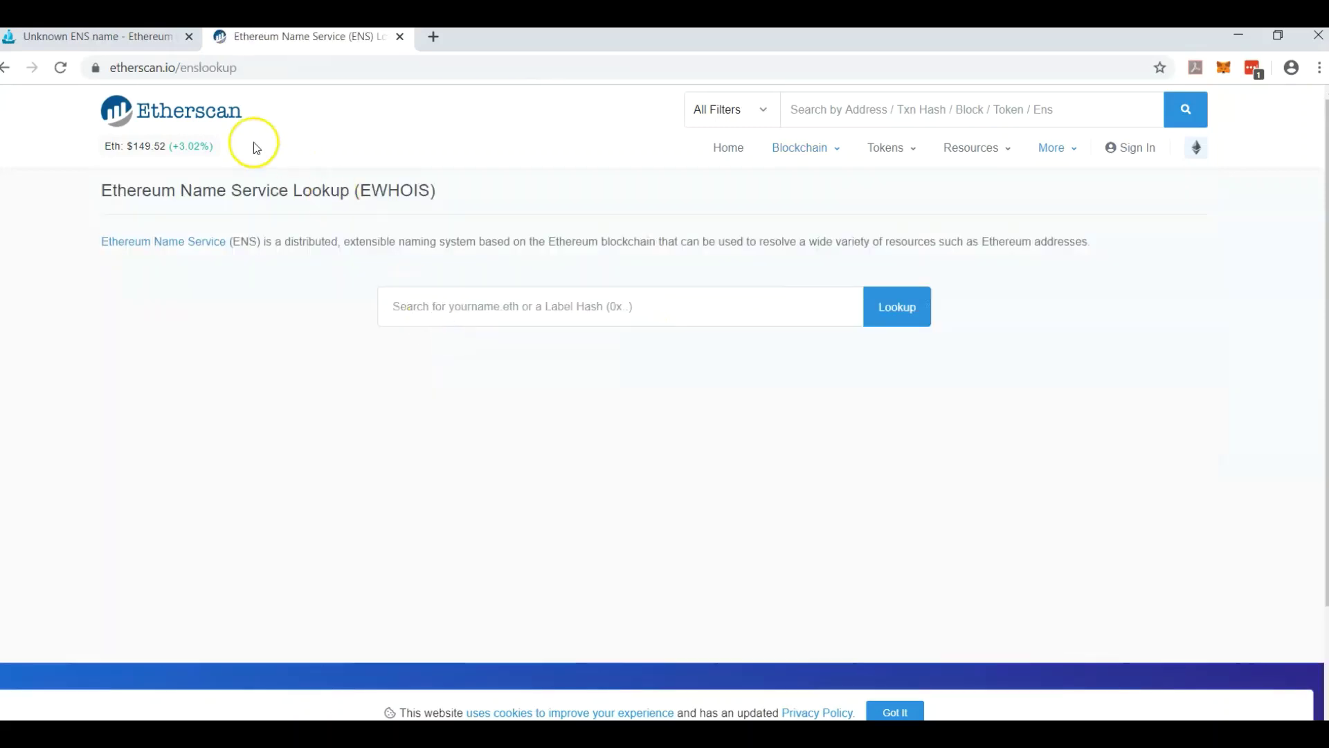
Paste the label hash into the Etherscan ENS Lookup field
double_click(235, 67)
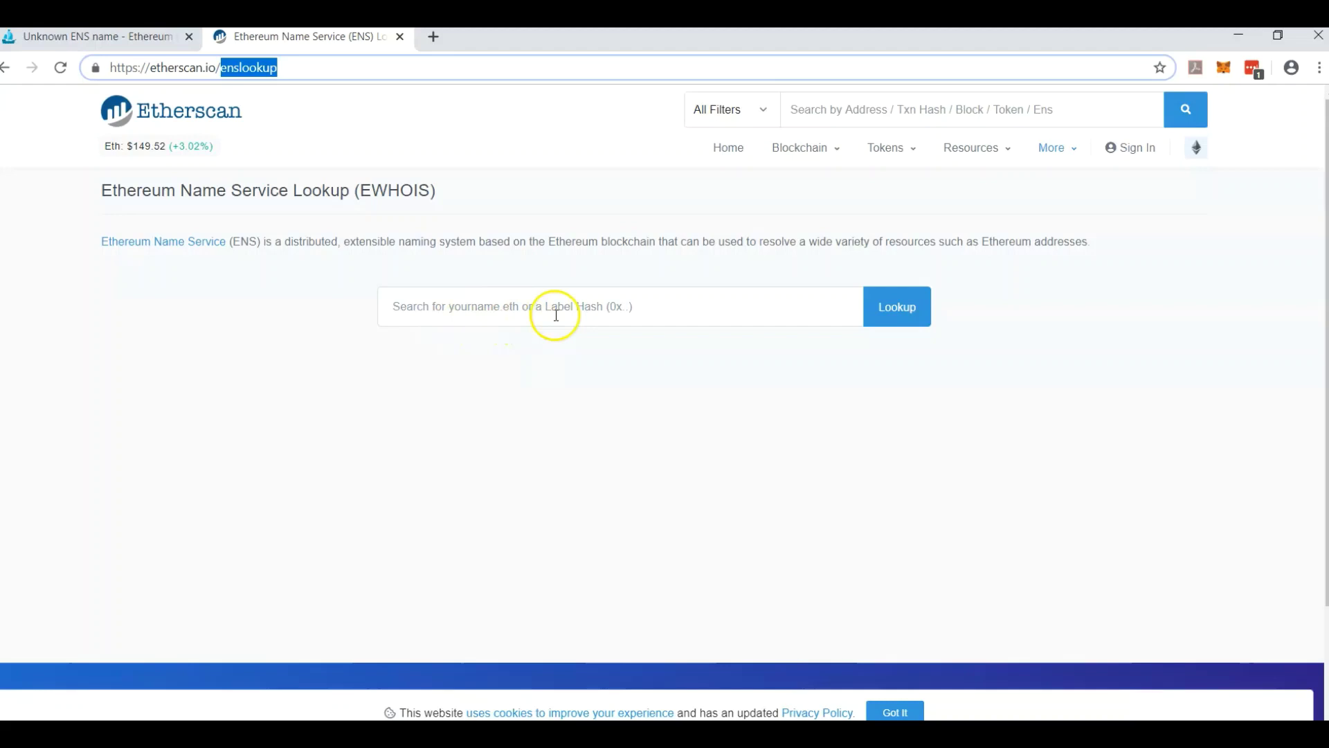
left_click(587, 311)
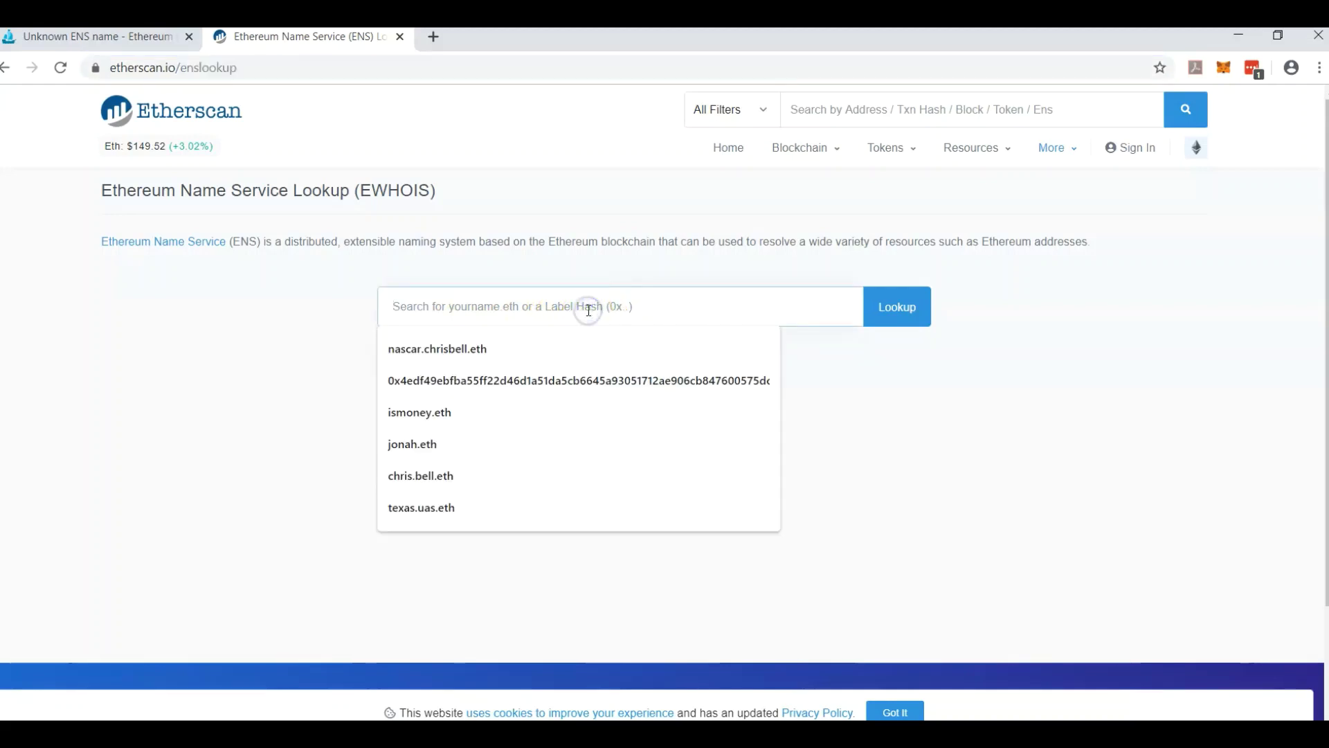
type("0xee37f2ea8ab29b239a0ac0f04d9f7b3daebba263535c6eeca234e1ed4f1e7bac")
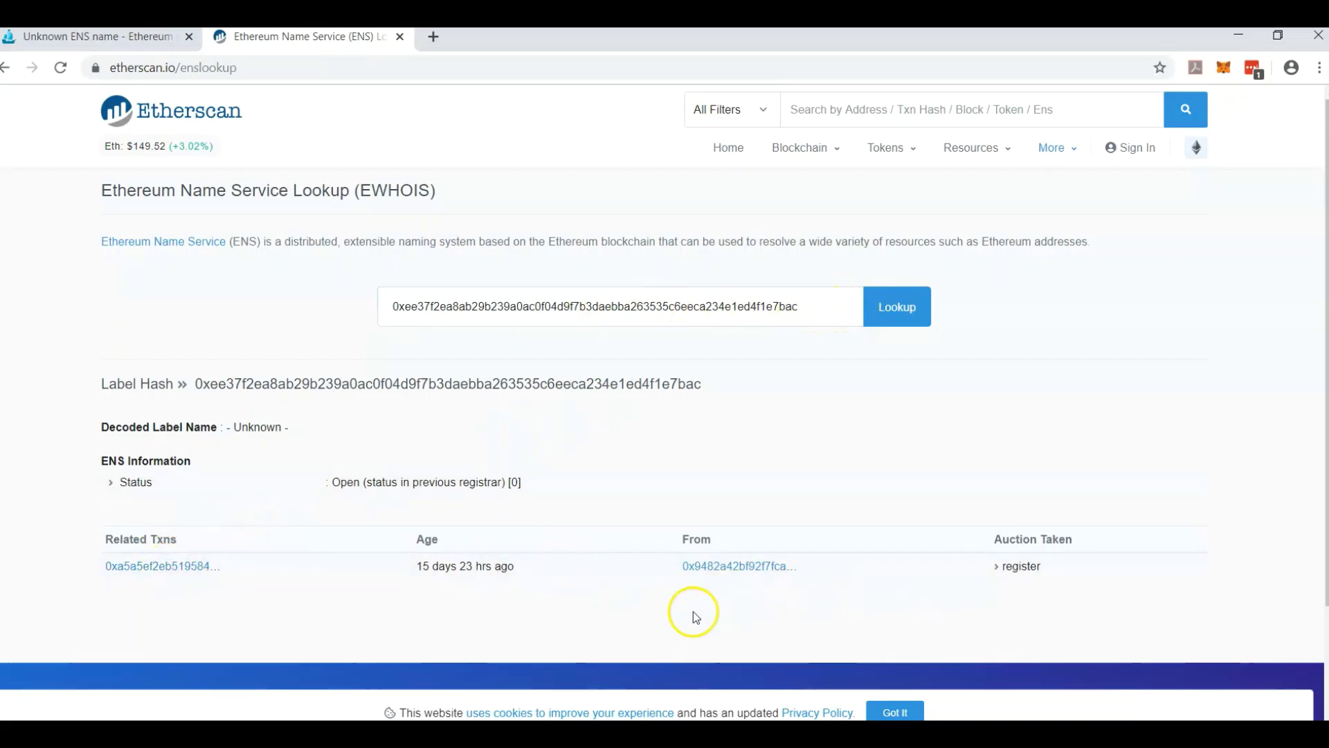
Review Word checklist steps 1–5 (Name, Etherscan.io, ENS, paste hash, Transaction), then return to Etherscan
left_click(606, 668)
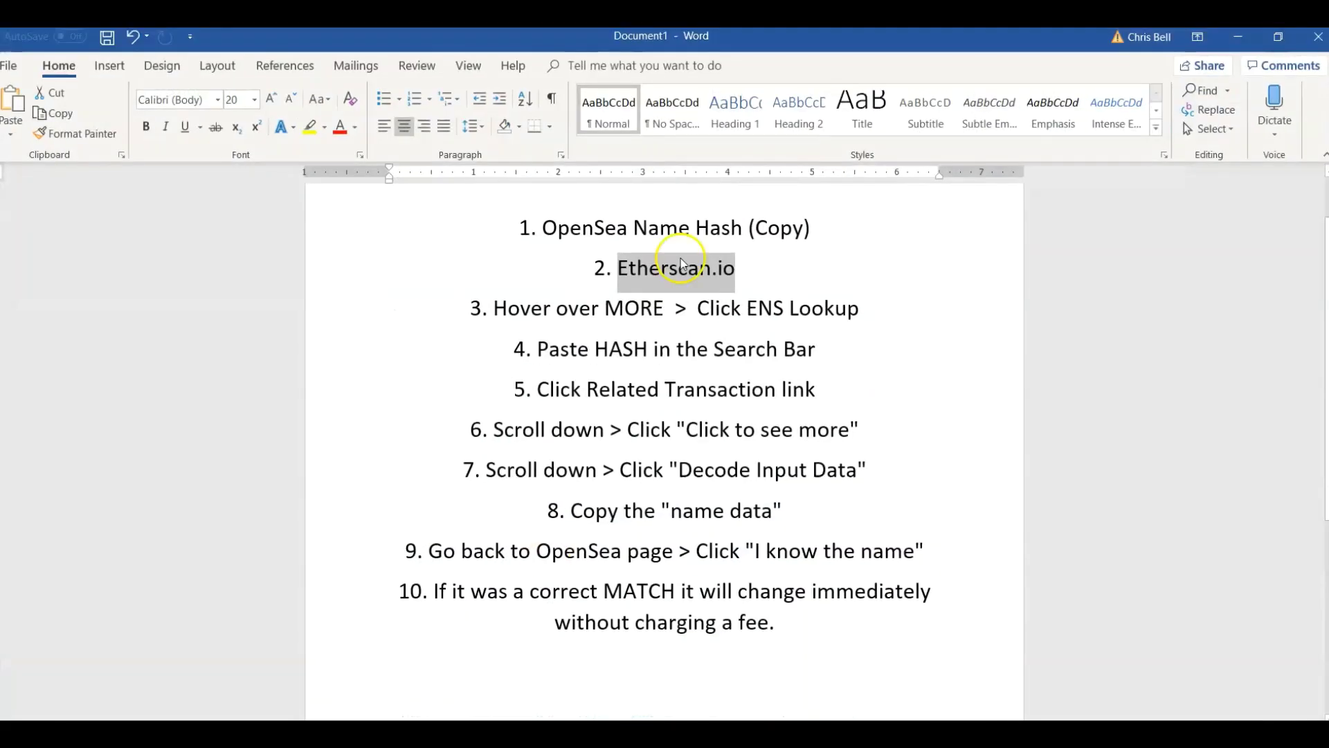
double_click(675, 228)
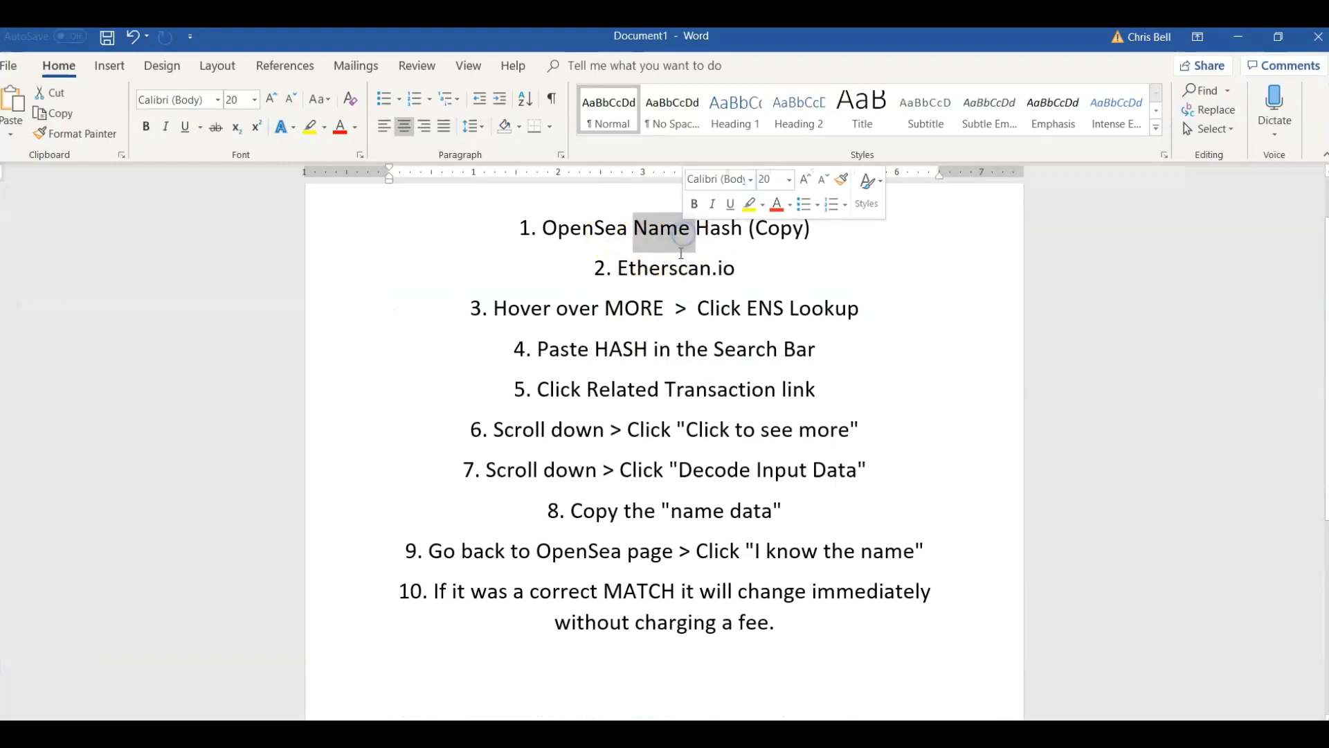
left_click(677, 272)
double_click(677, 272)
double_click(785, 311)
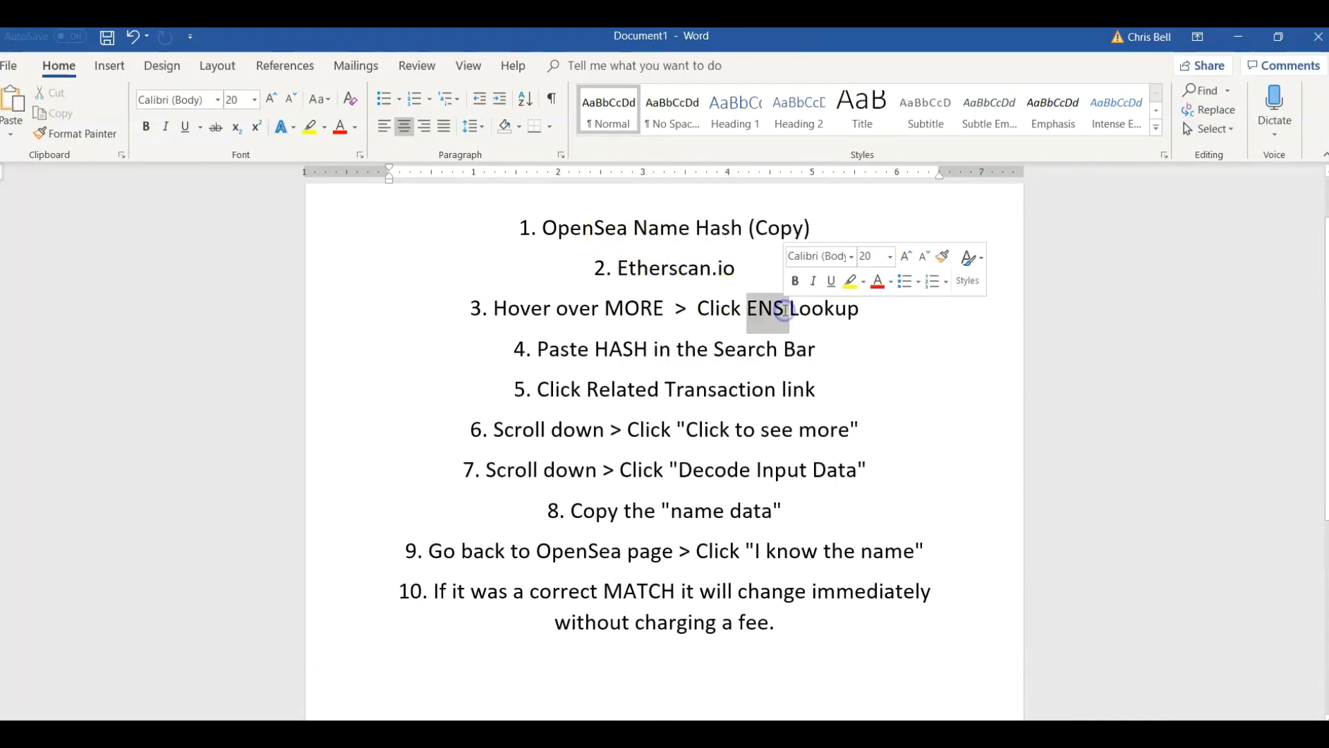
left_click_drag(538, 348, 773, 344)
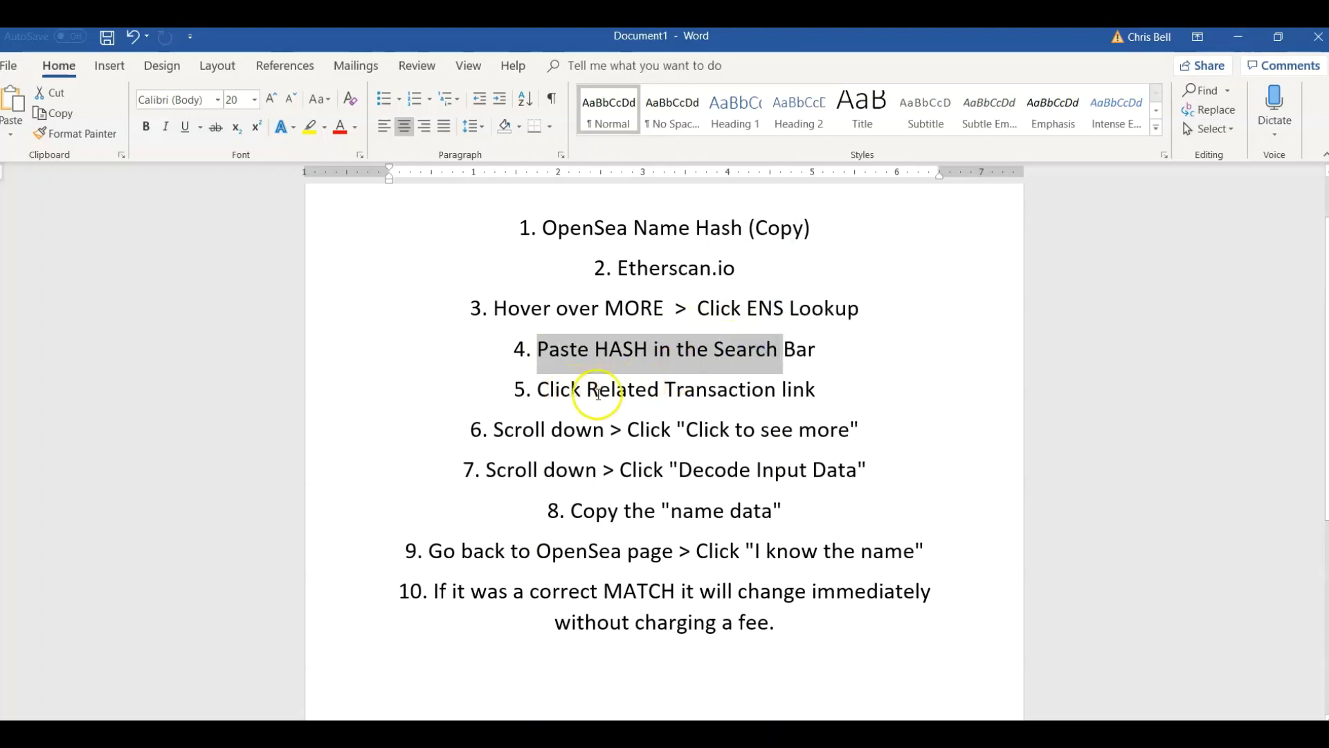
double_click(743, 398)
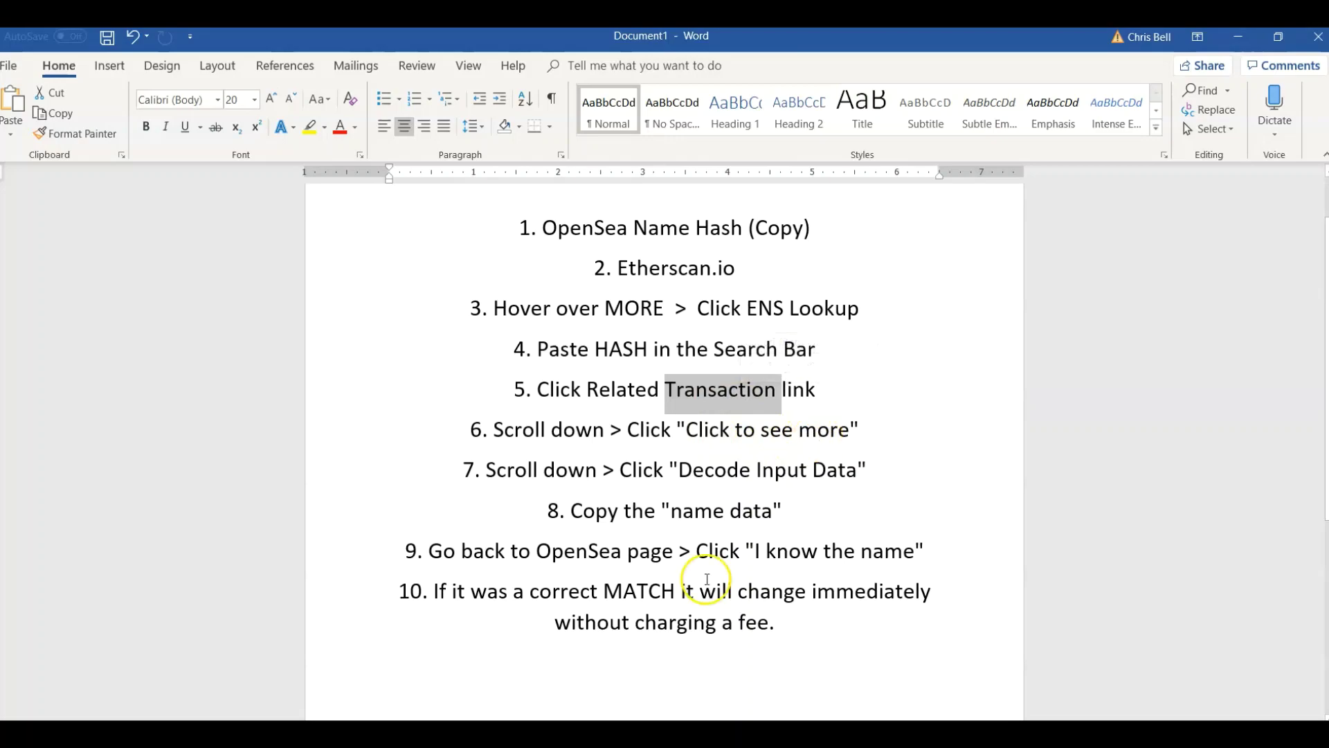
key("alt+Tab")
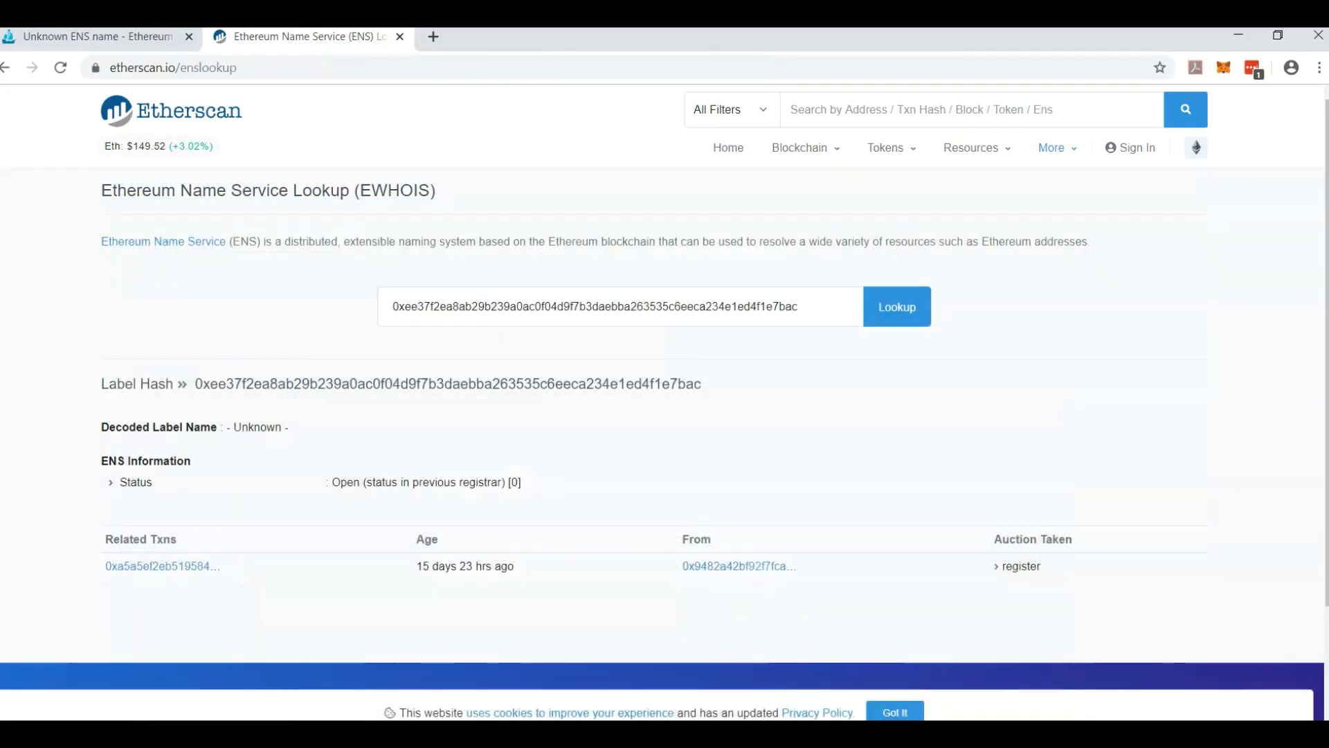
Open the first related register transaction and expand its details down to Input Data
left_click(156, 566)
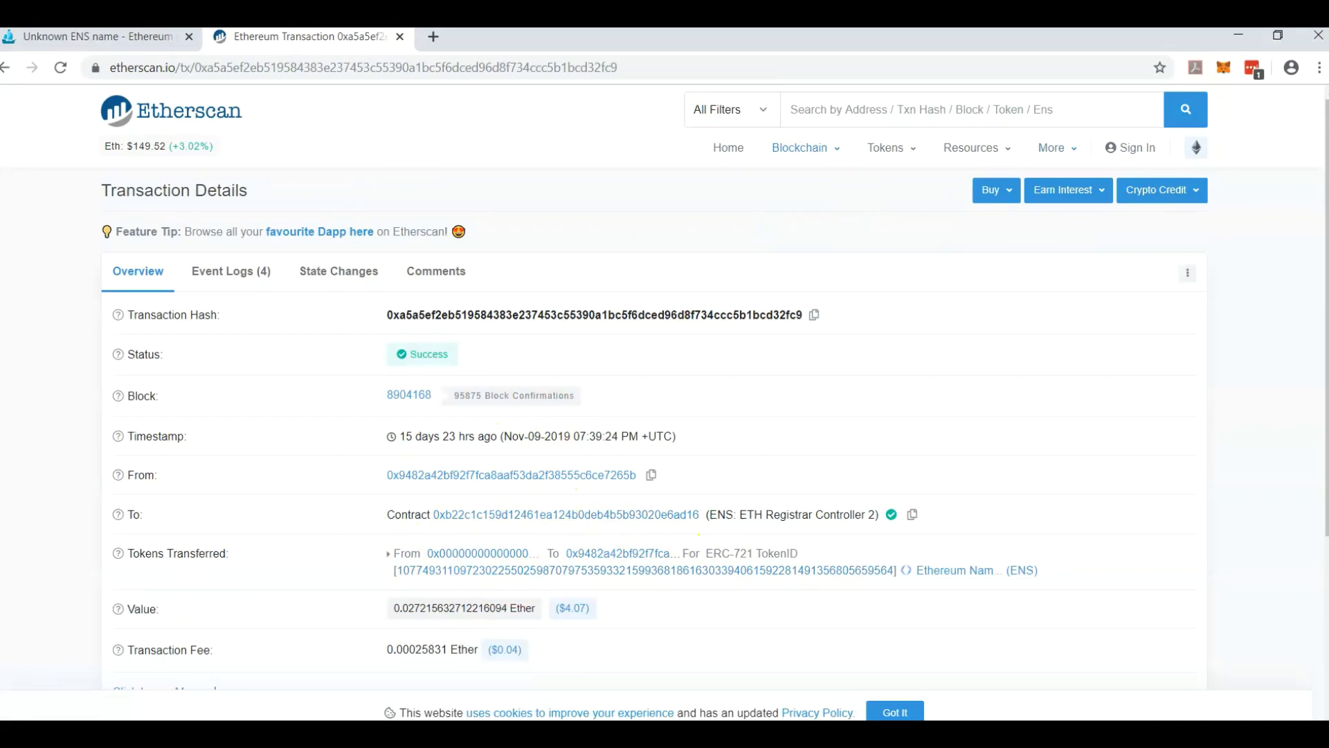
scroll(664, 381, "down", 4)
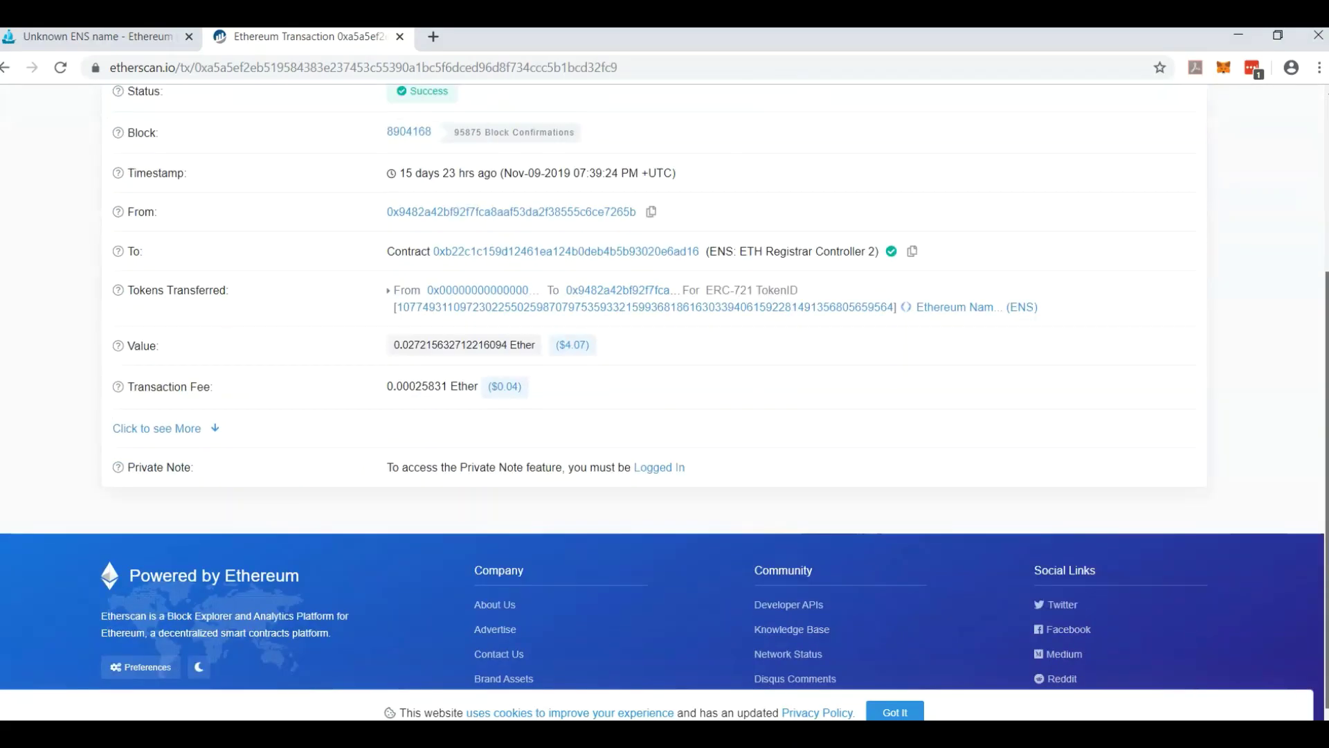
left_click(208, 413)
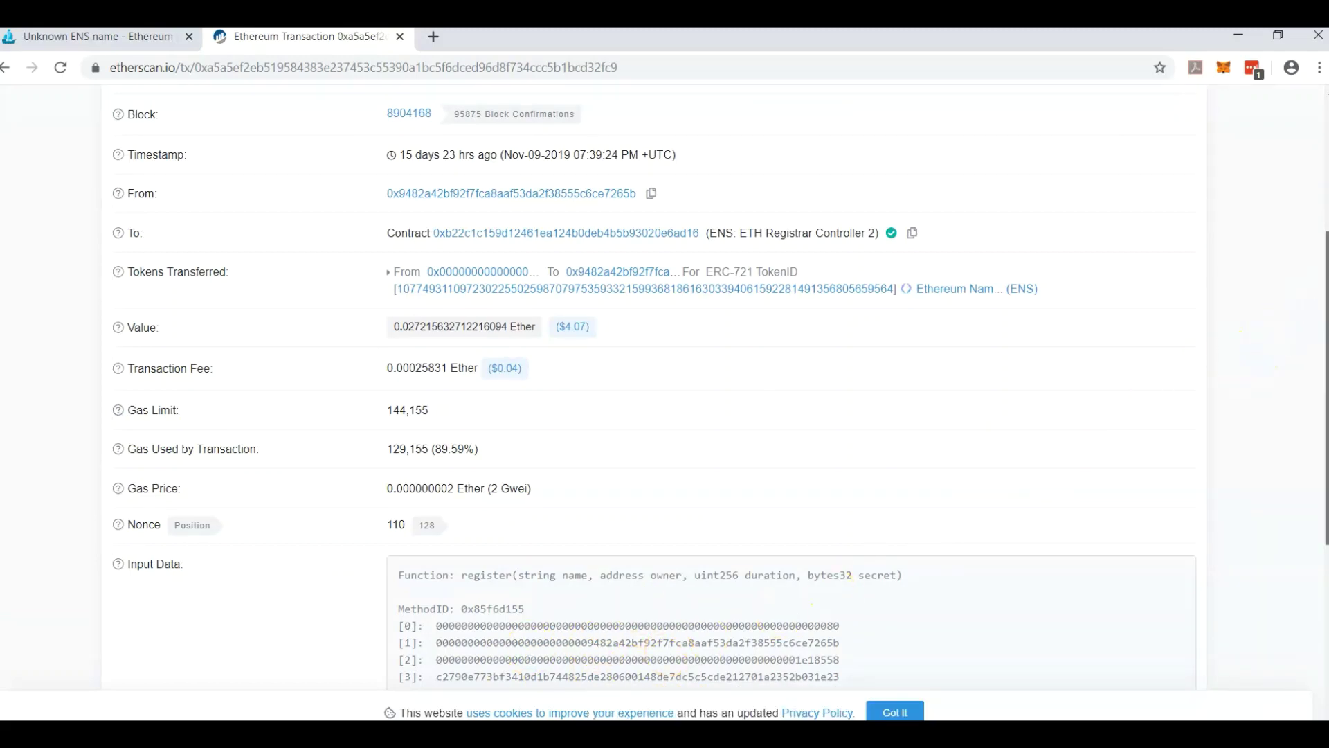
scroll(664, 381, "down", 4)
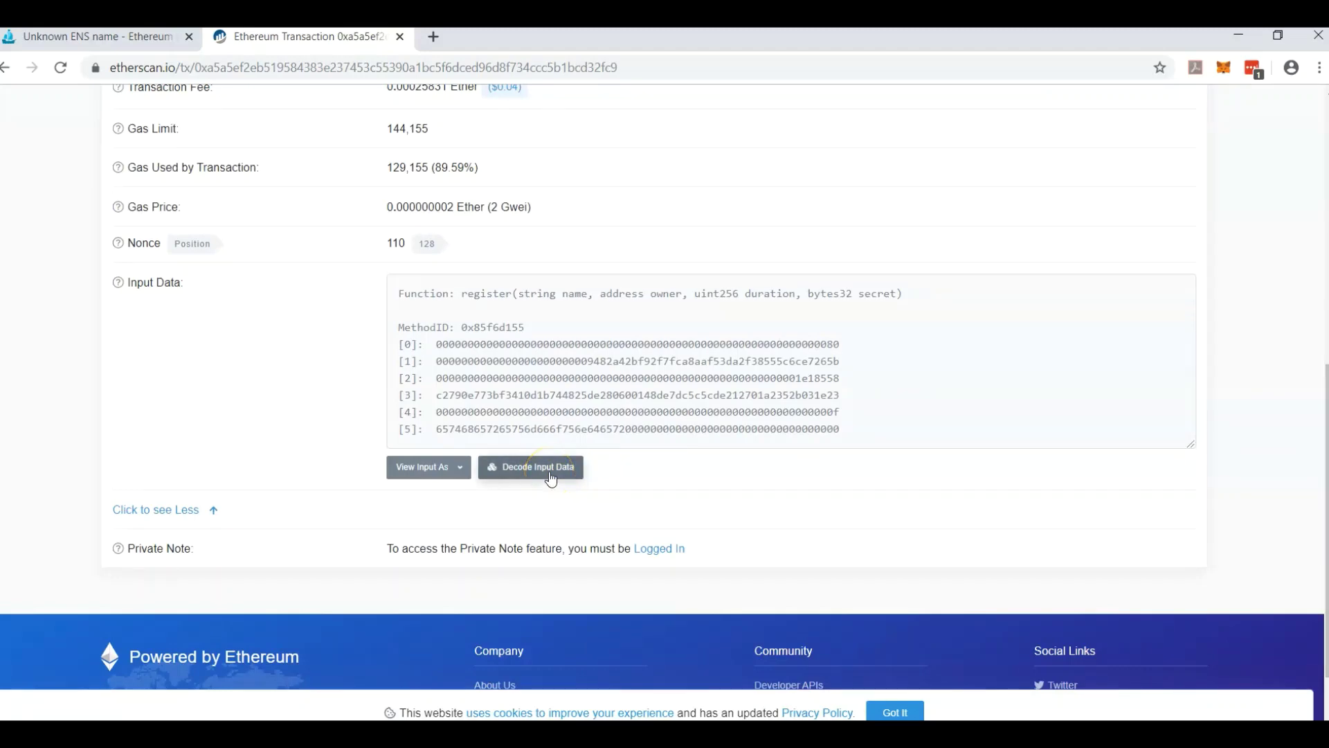
key("alt+Tab")
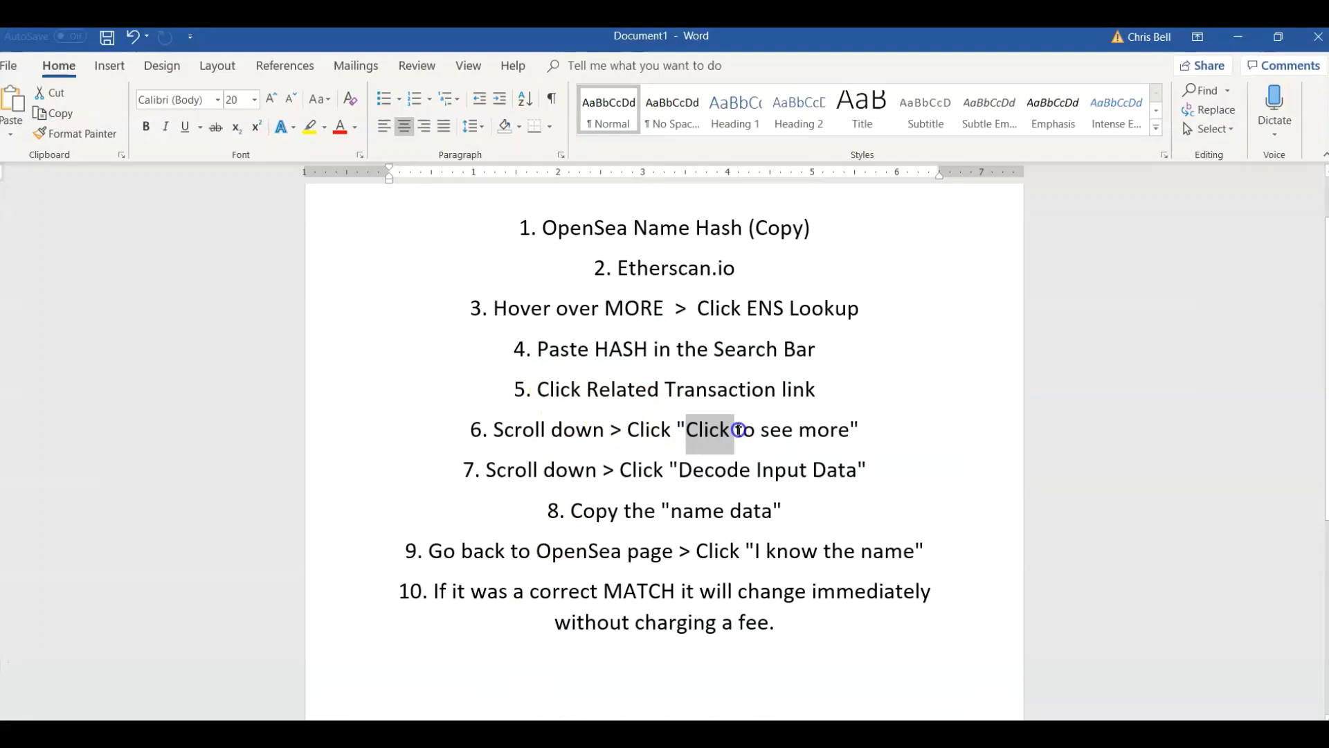
Highlight checklist steps 7 and 8: Decode Input Data and the name data
left_click_drag(685, 470, 866, 470)
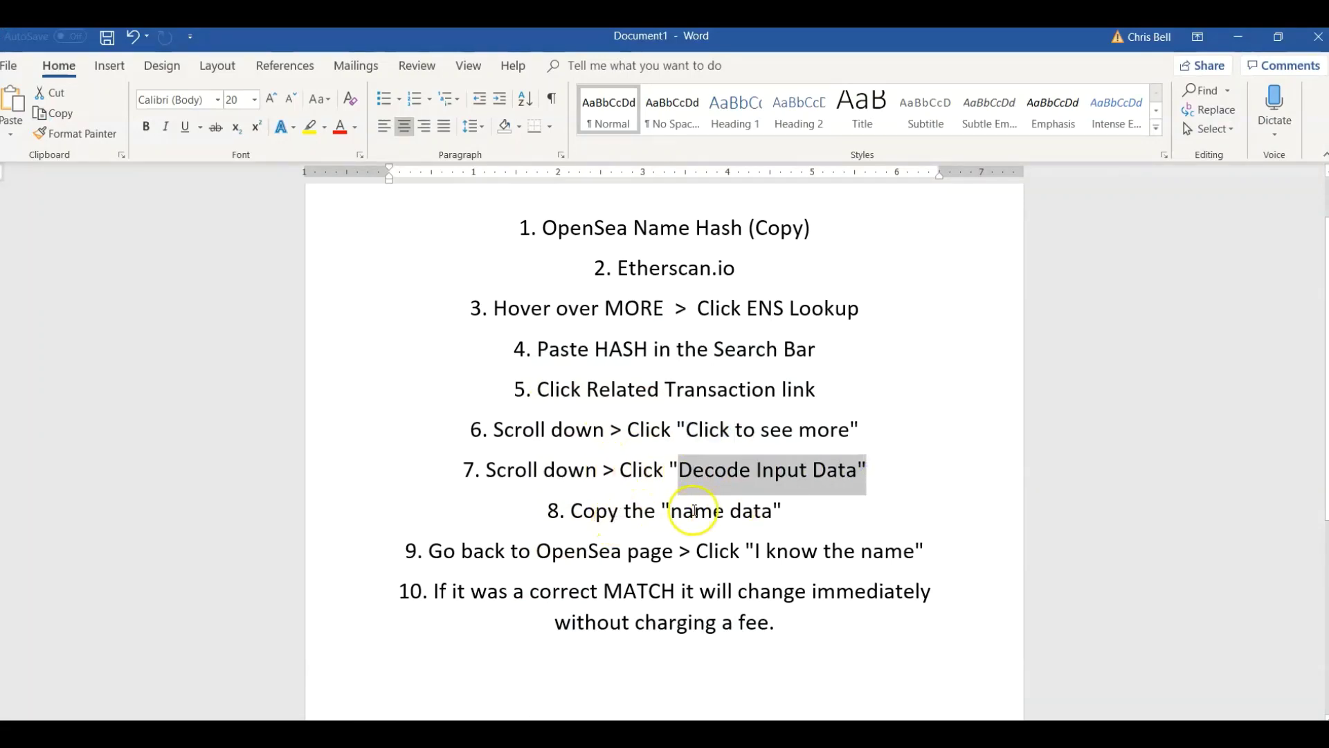
left_click_drag(671, 511, 773, 511)
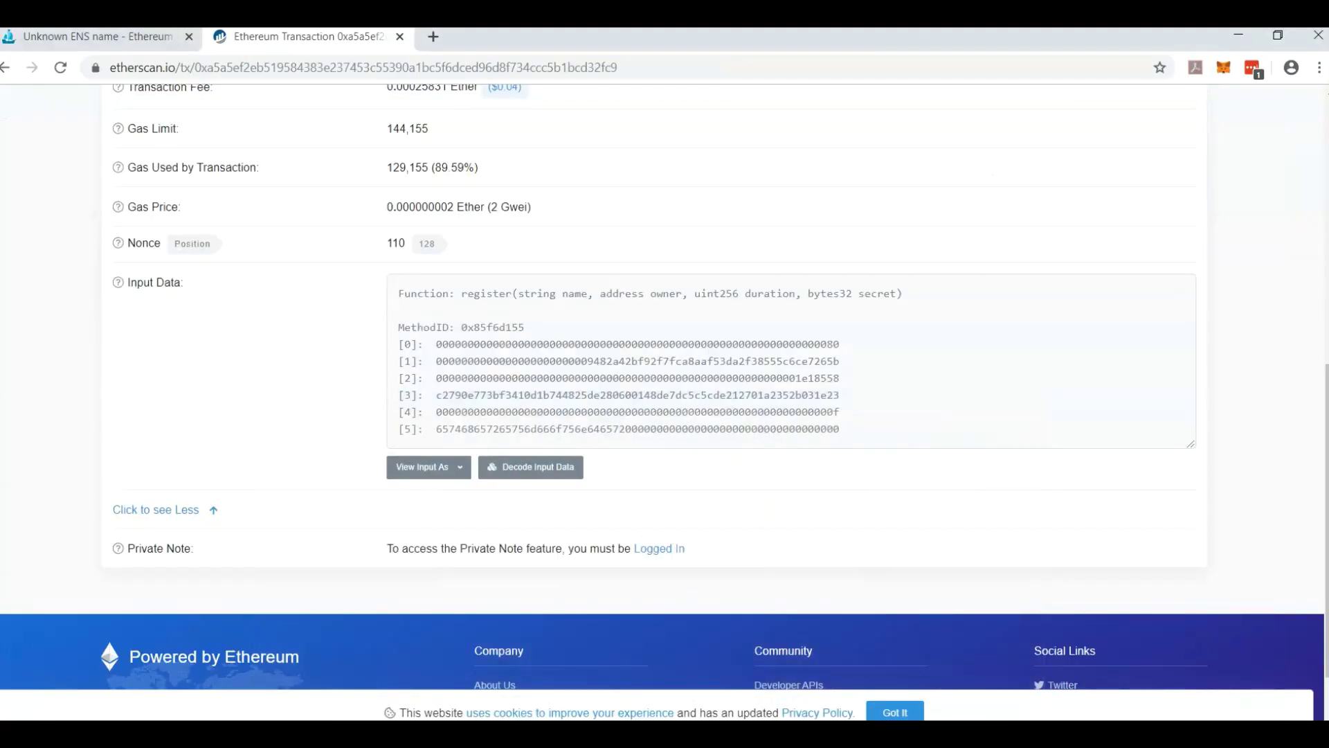
Decode the input data and select the name value 'ethereumfounder'
left_click(538, 470)
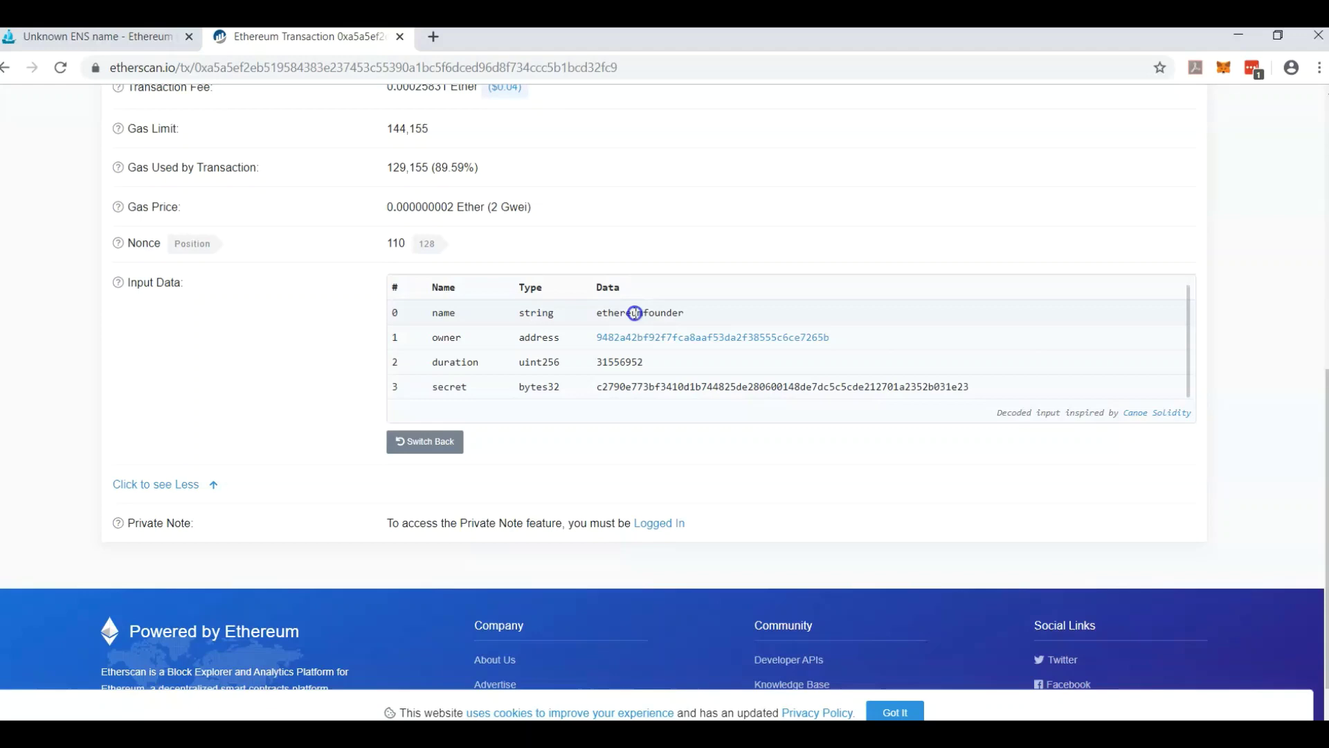
double_click(634, 313)
key("ctrl+c")
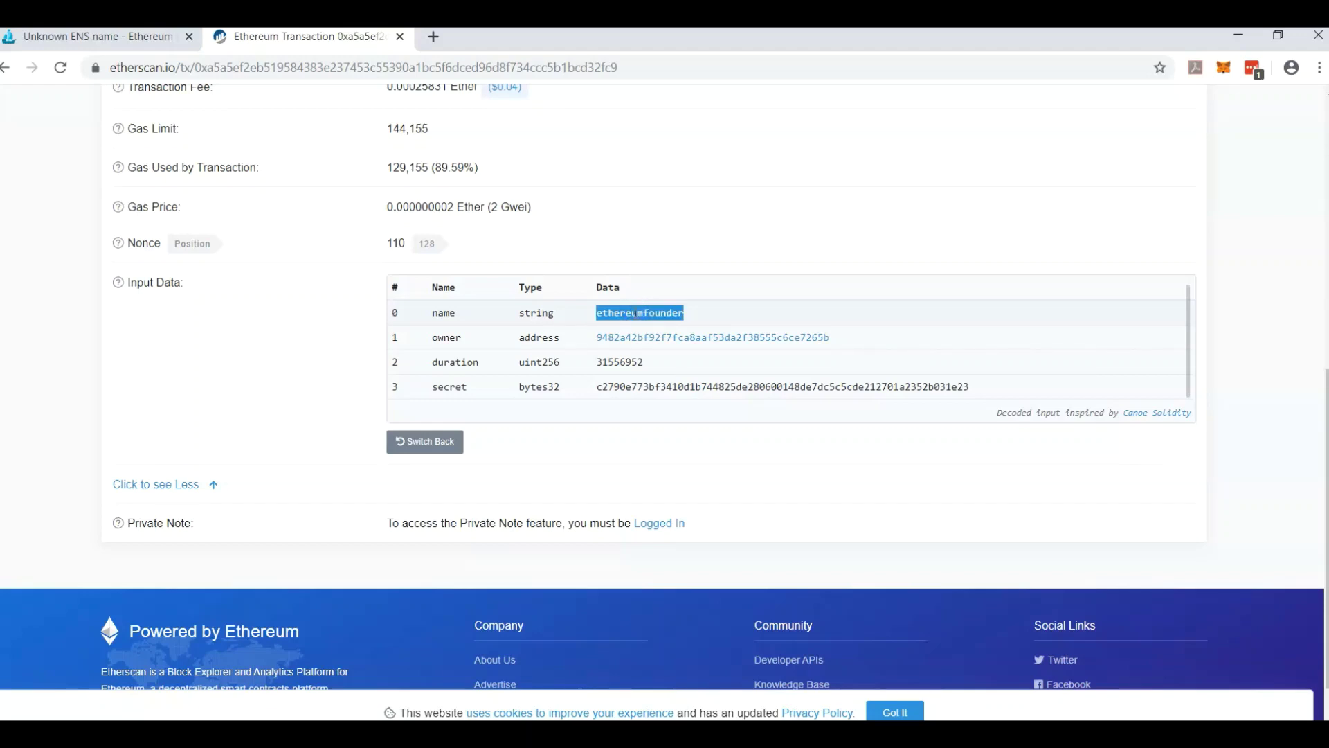
Go back to the Unknown ENS name tab and clear the hash selection
left_click(105, 38)
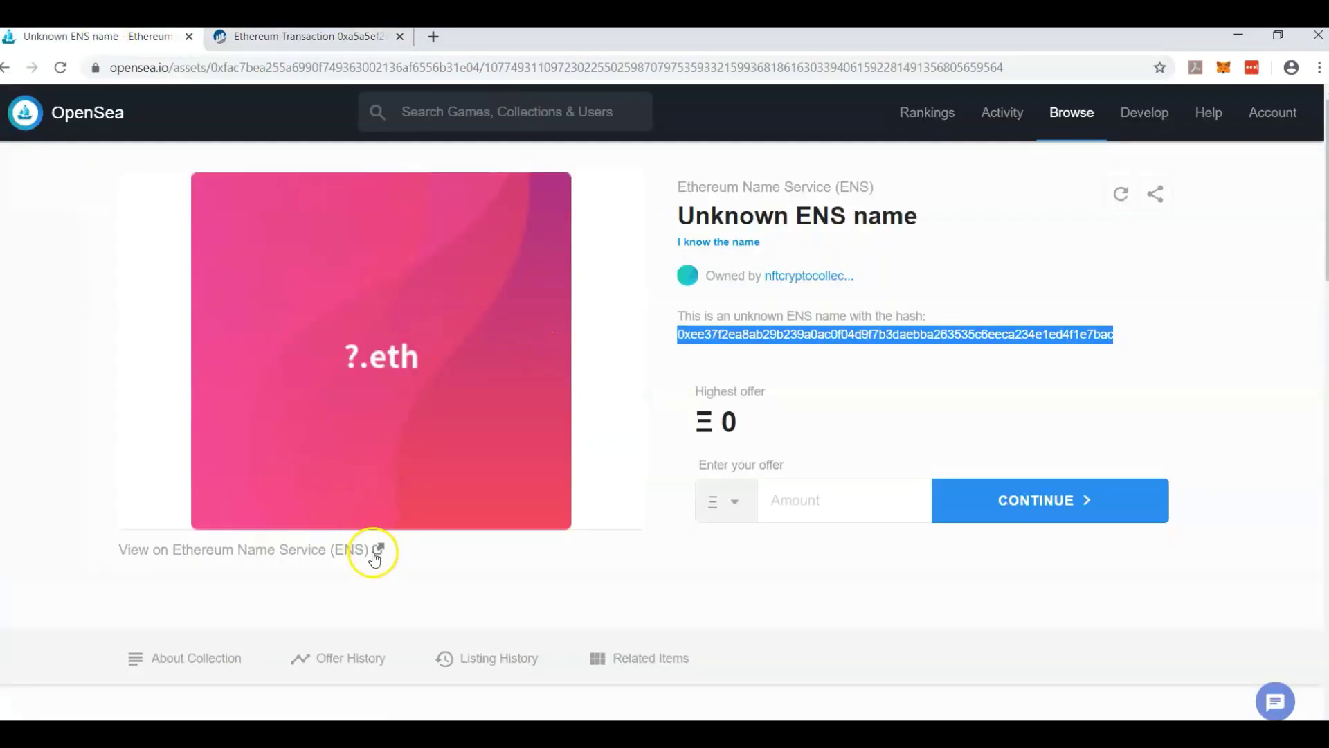
left_click(338, 348)
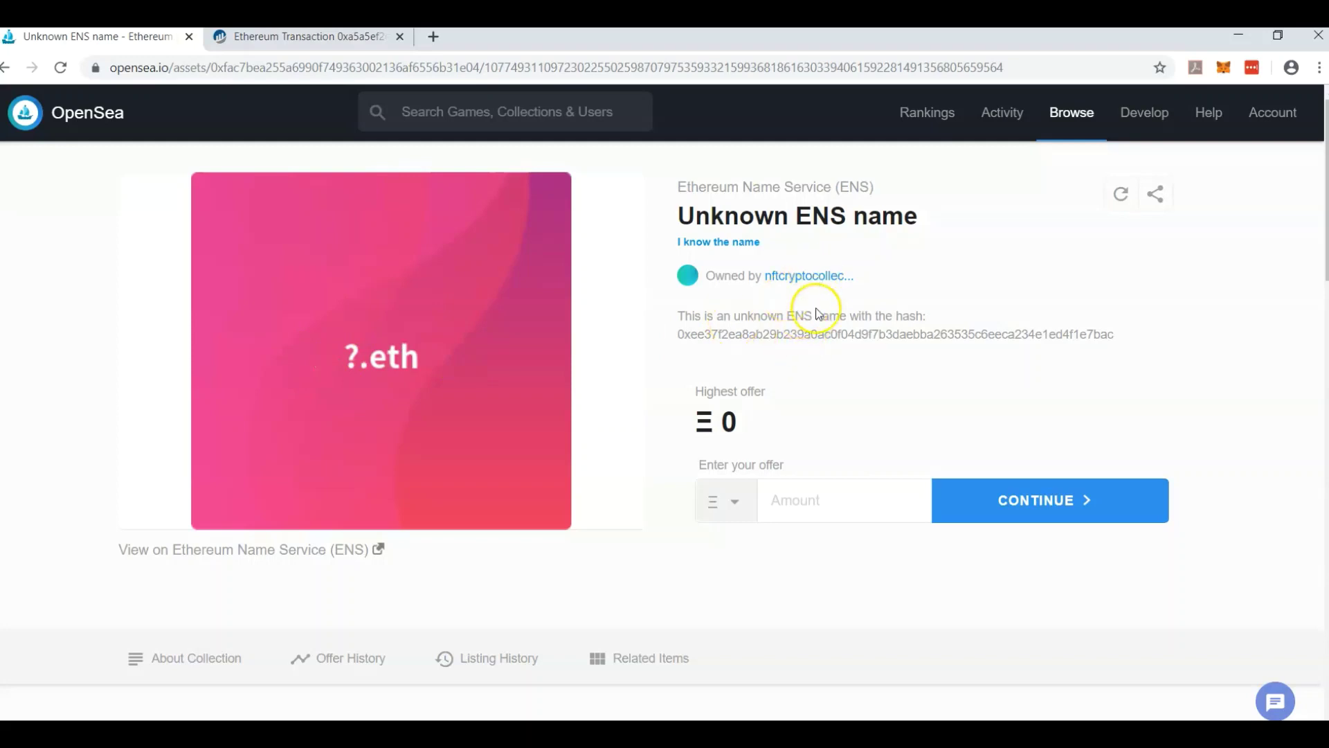
Replace the prefilled name entry with 'ethereumfounder' and submit it for verification
left_click(717, 243)
double_click(643, 284)
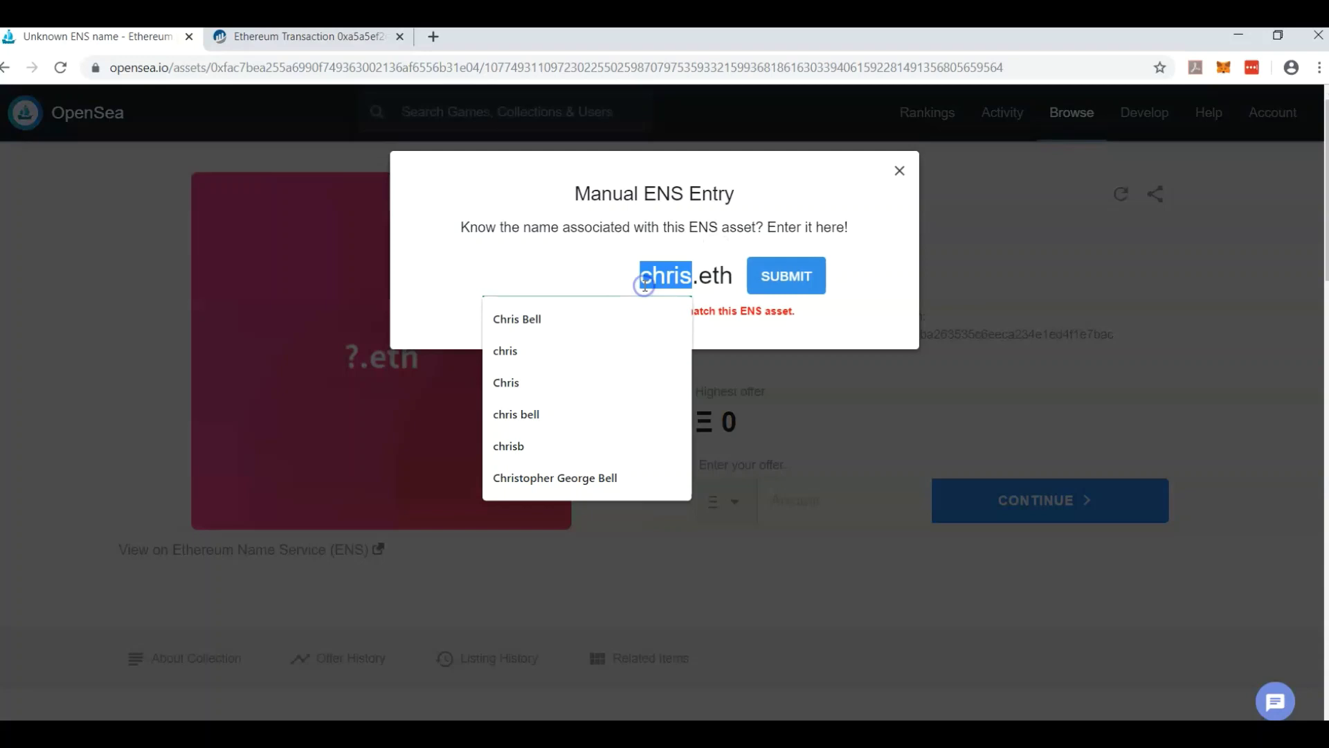
key("BackSpace")
key("ctrl+v")
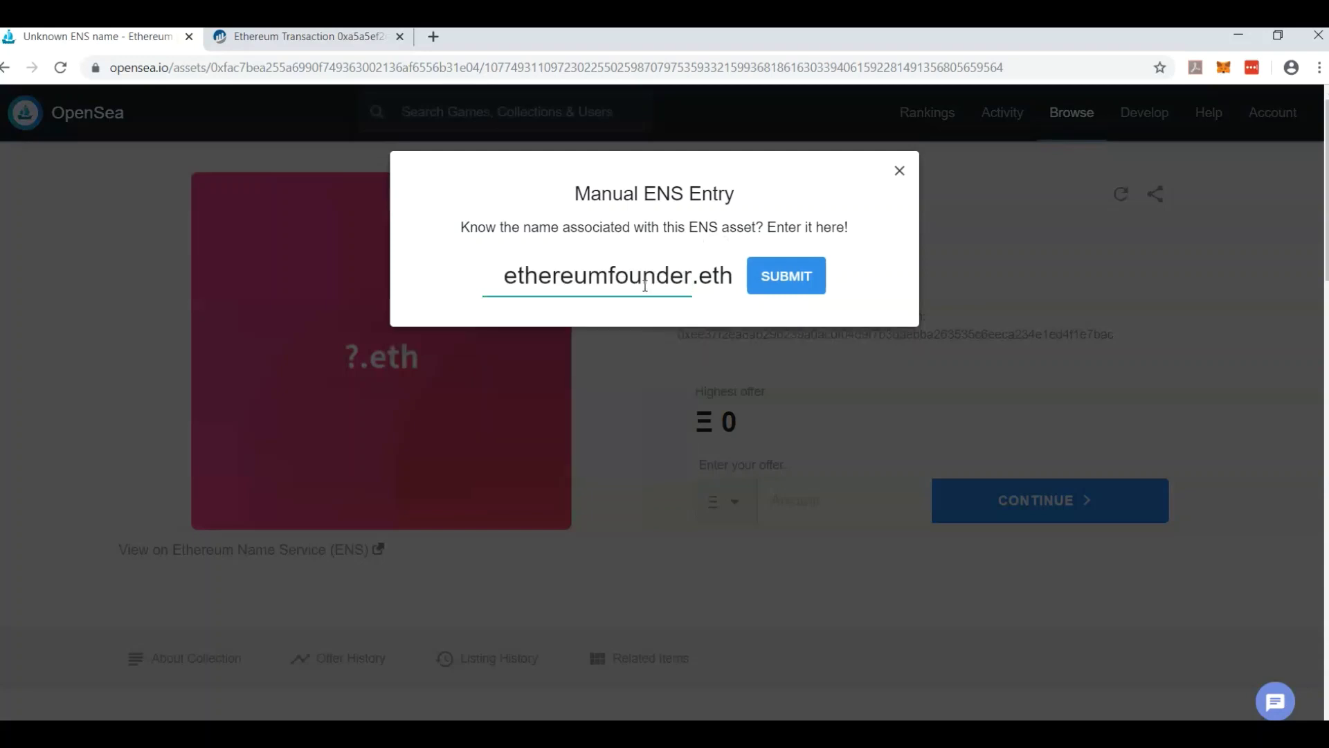
left_click(566, 296)
left_click(801, 276)
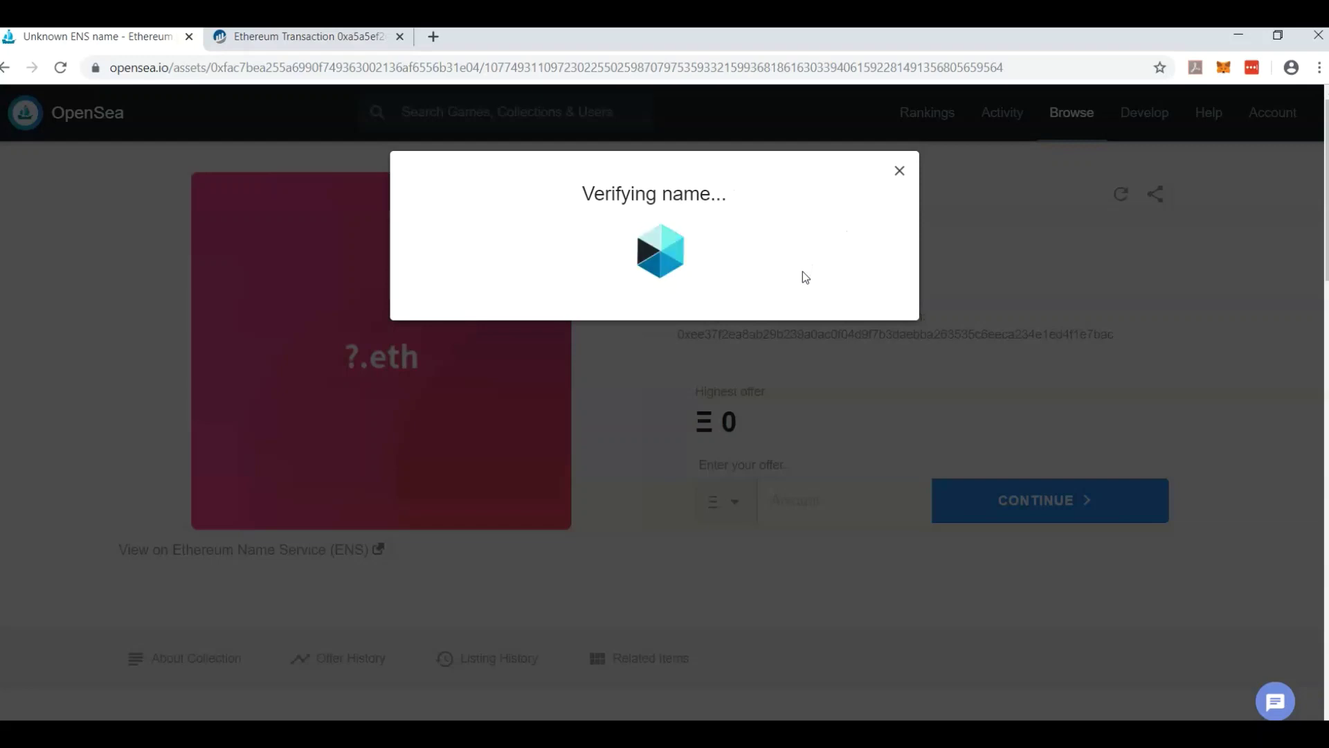
mouse_move(804, 271)
left_mouse_down()
mouse_move(766, 252)
mouse_move(534, 270)
left_mouse_up()
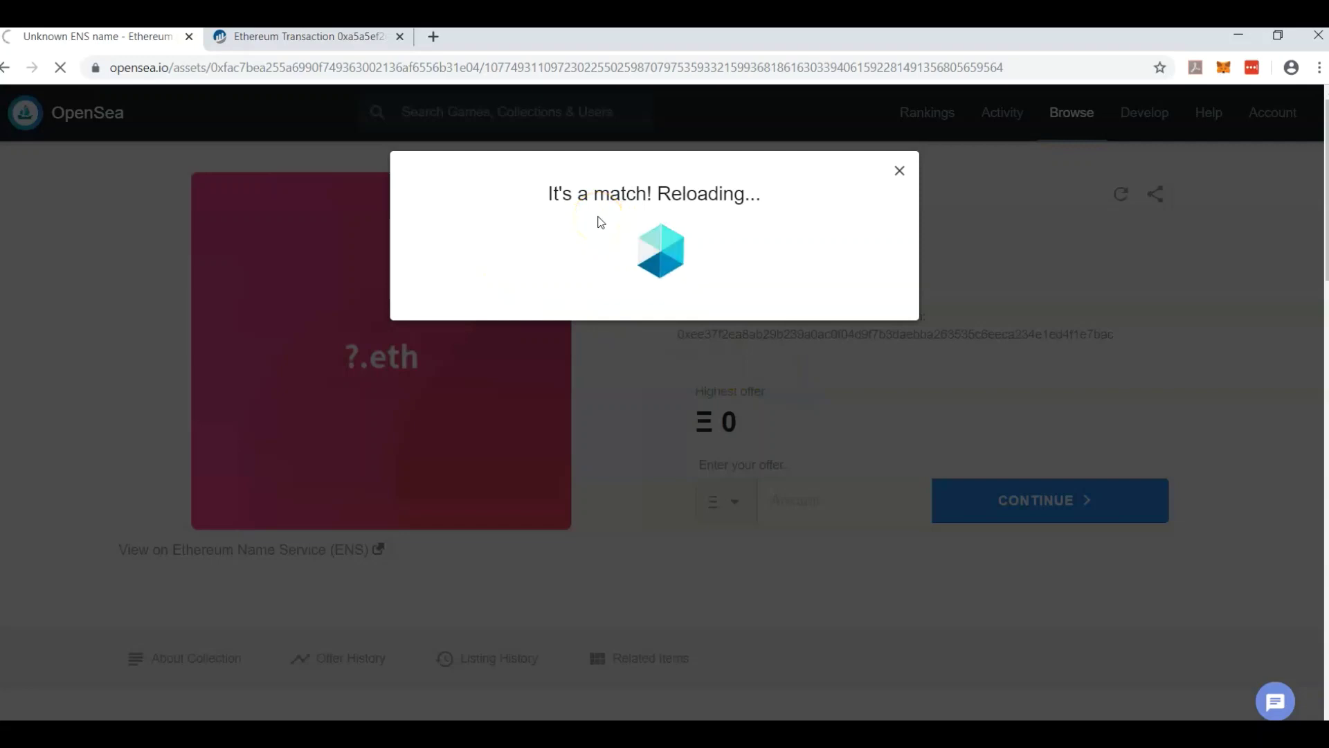
Reselect ethereumfounder on the Etherscan transaction page, then return to the reloading asset
left_click(332, 38)
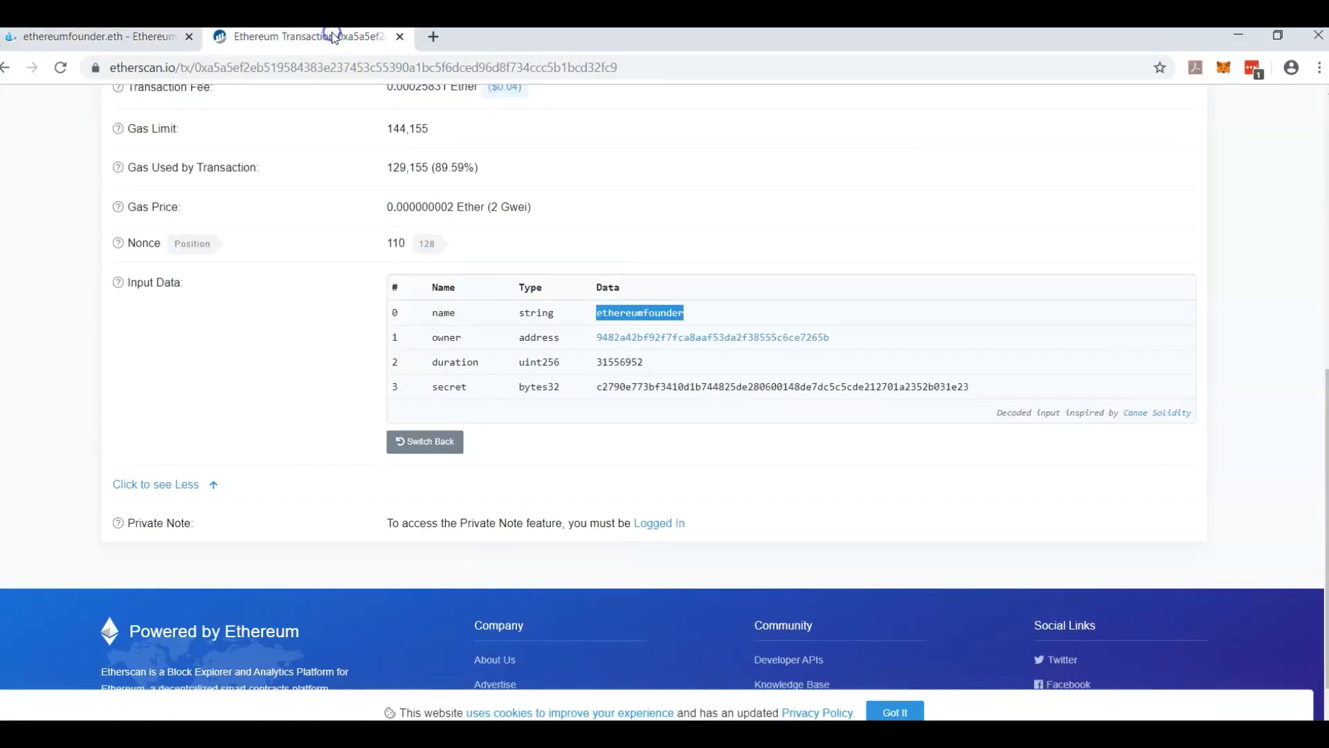
double_click(637, 313)
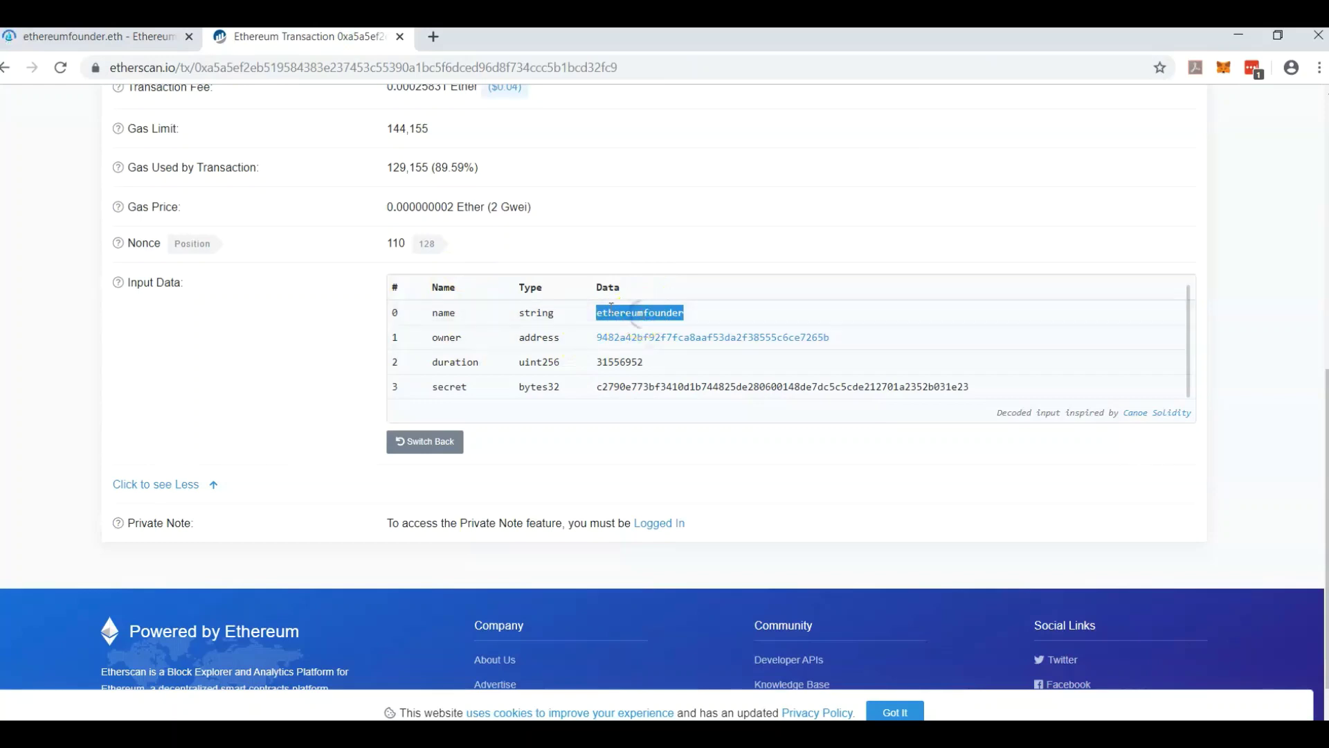
left_click(119, 38)
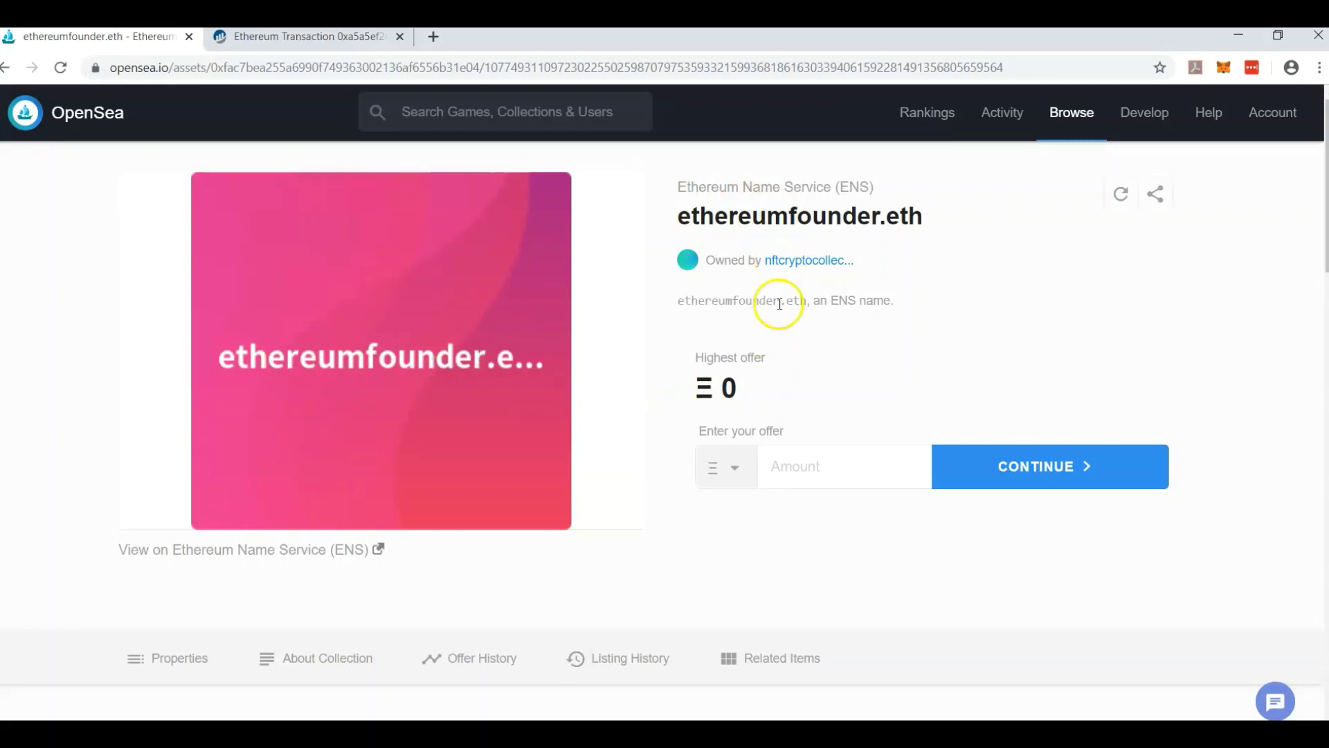
Open the owner's account, filter to Ethereum Name Service names, and check an unknown ?.eth card
left_click(820, 263)
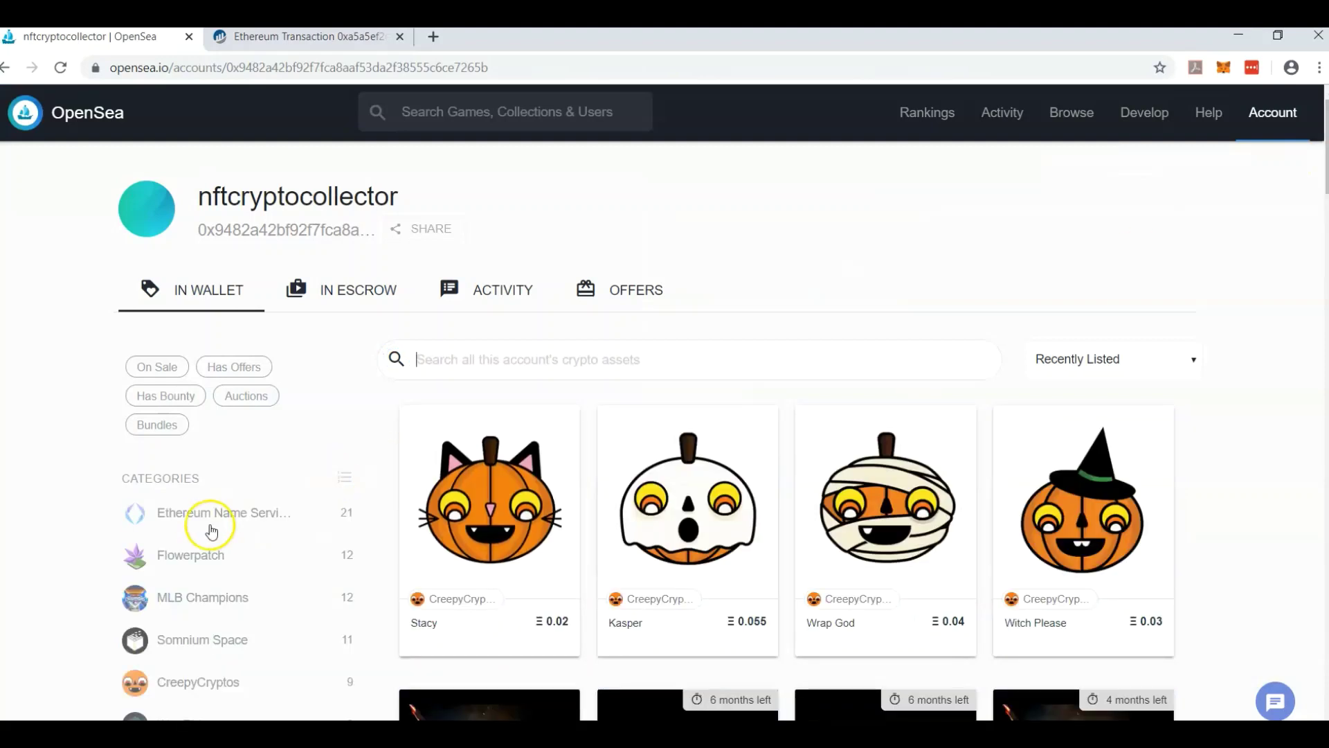
left_click(196, 513)
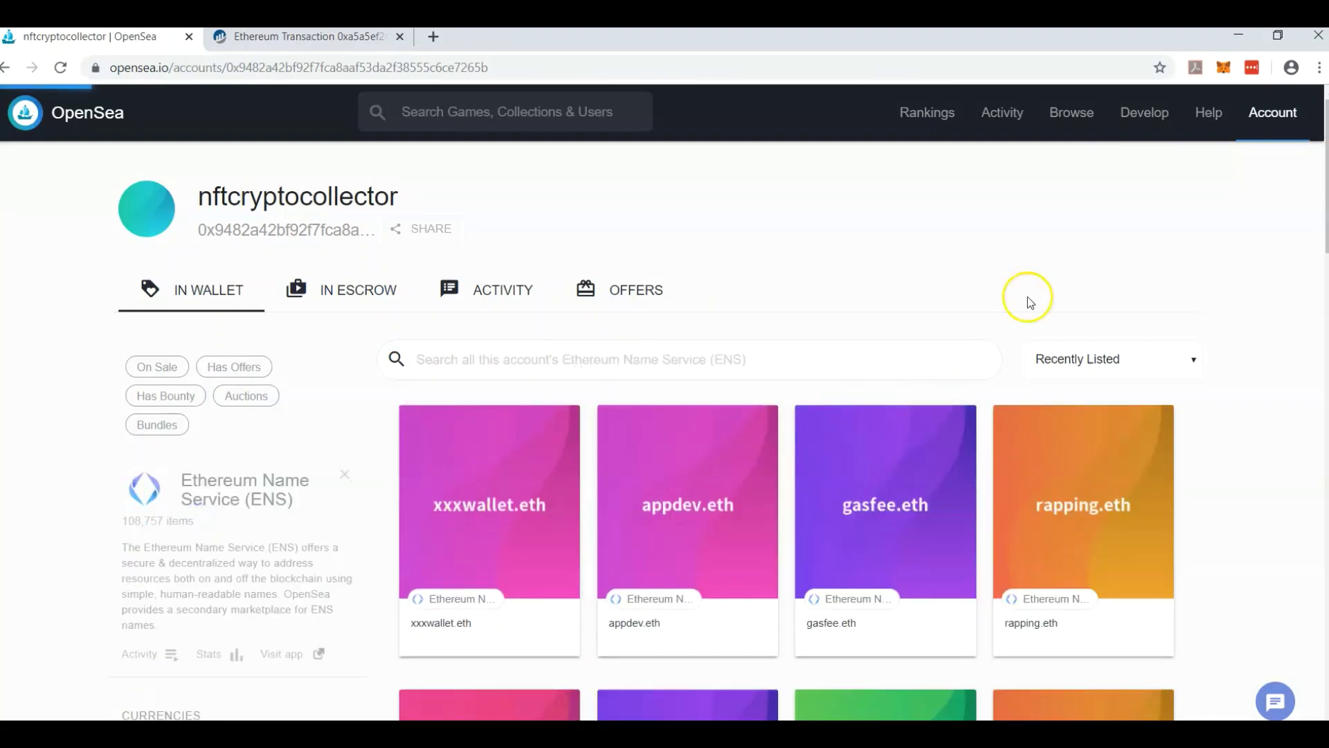
scroll(723, 429, "down", 6)
scroll(648, 429, "down", 2)
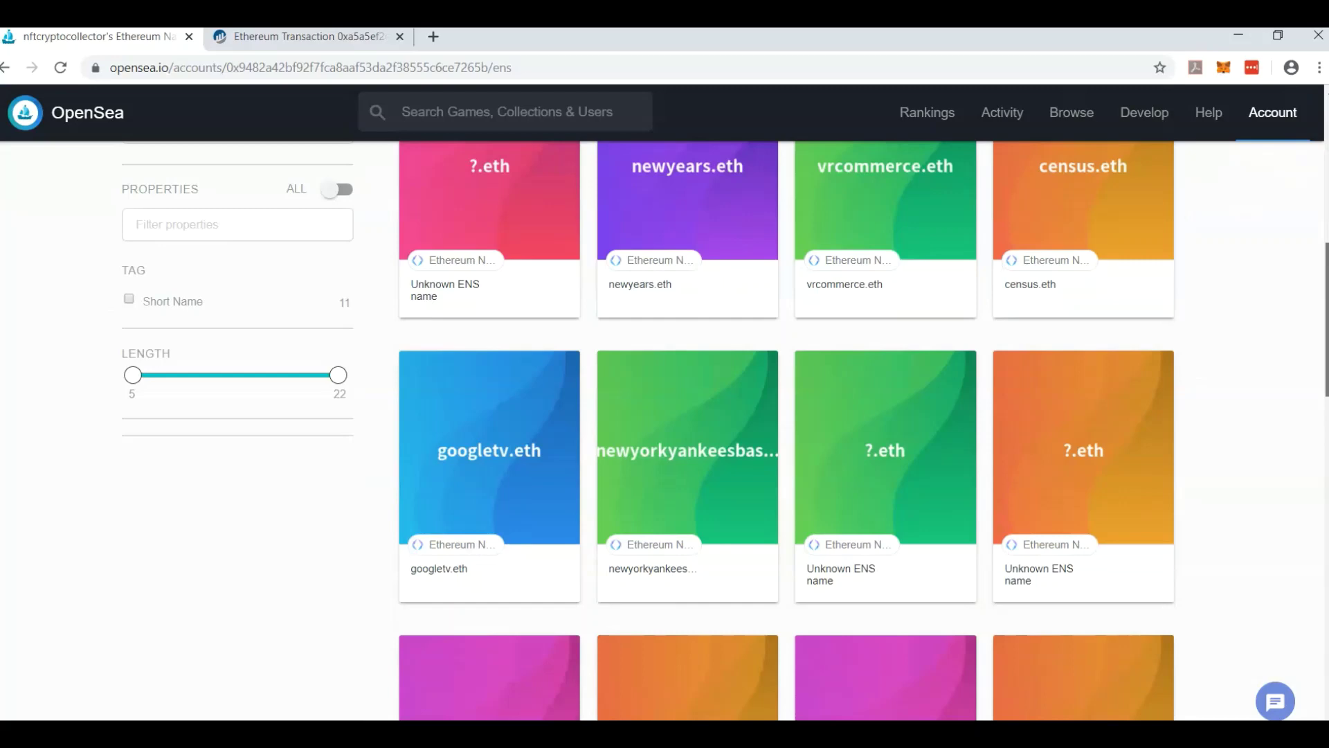
scroll(648, 429, "up", 3)
left_click(521, 376)
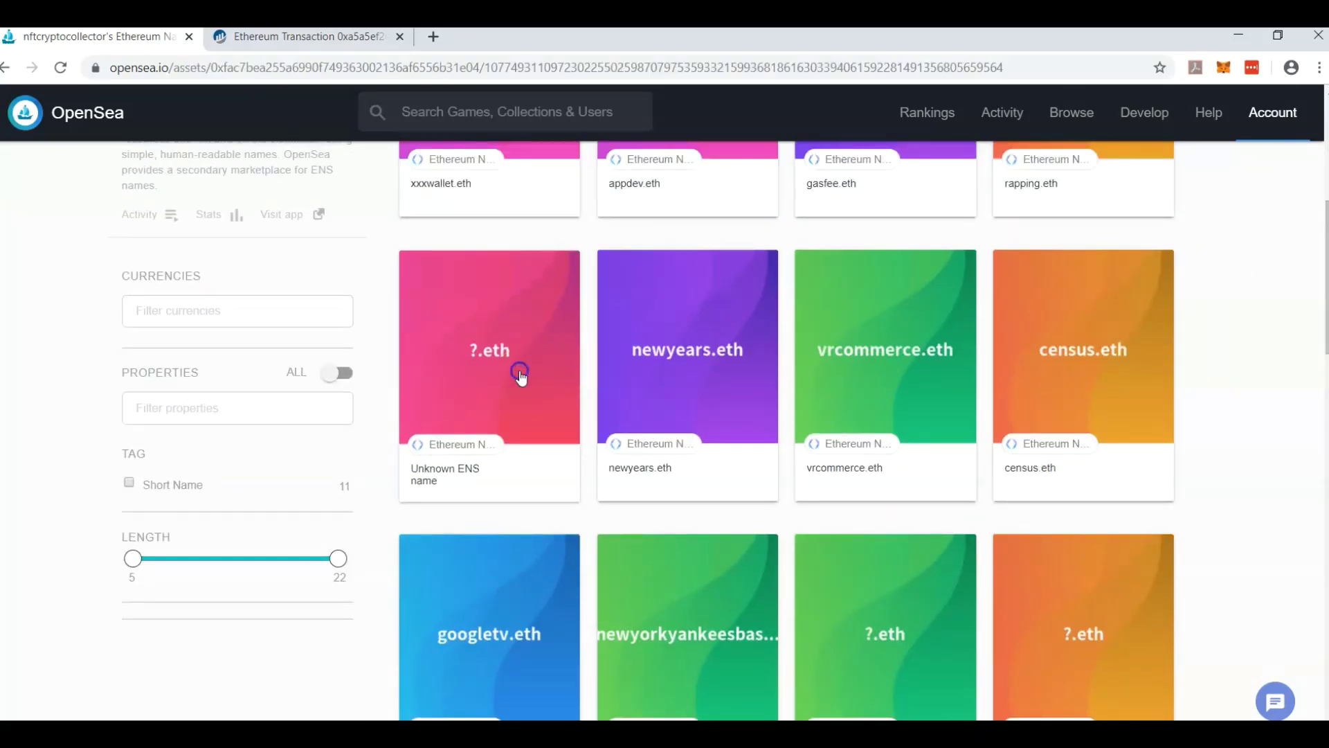
left_click(23, 116)
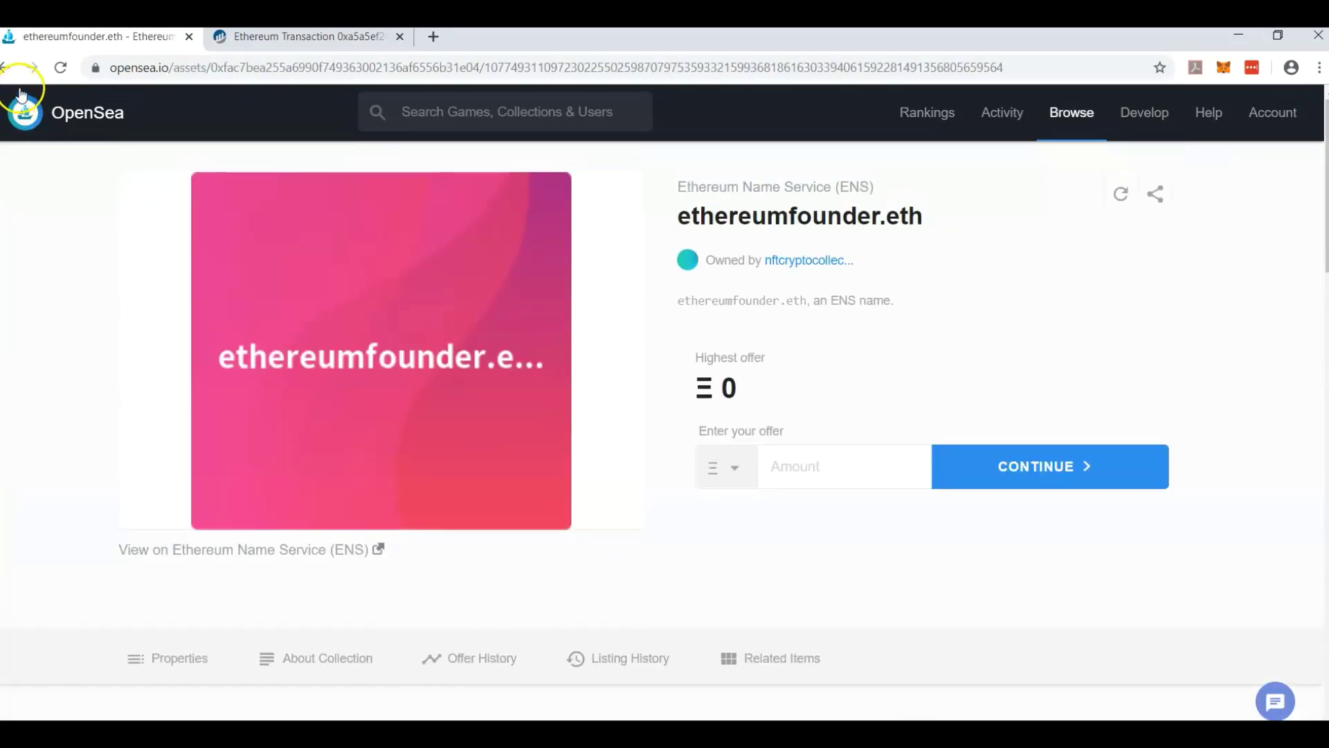
left_click(10, 70)
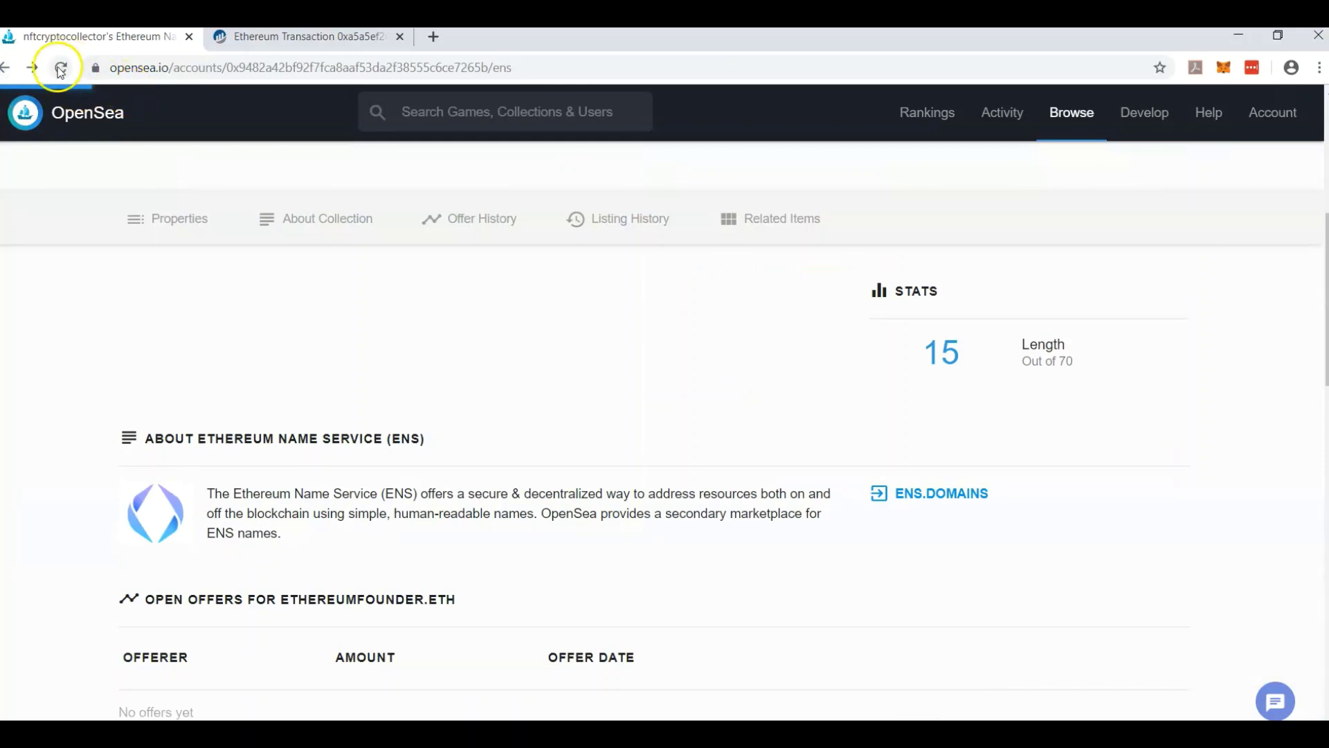
Reload the collection page and scroll to the two Unknown ENS name ?.eth cards
left_click(61, 73)
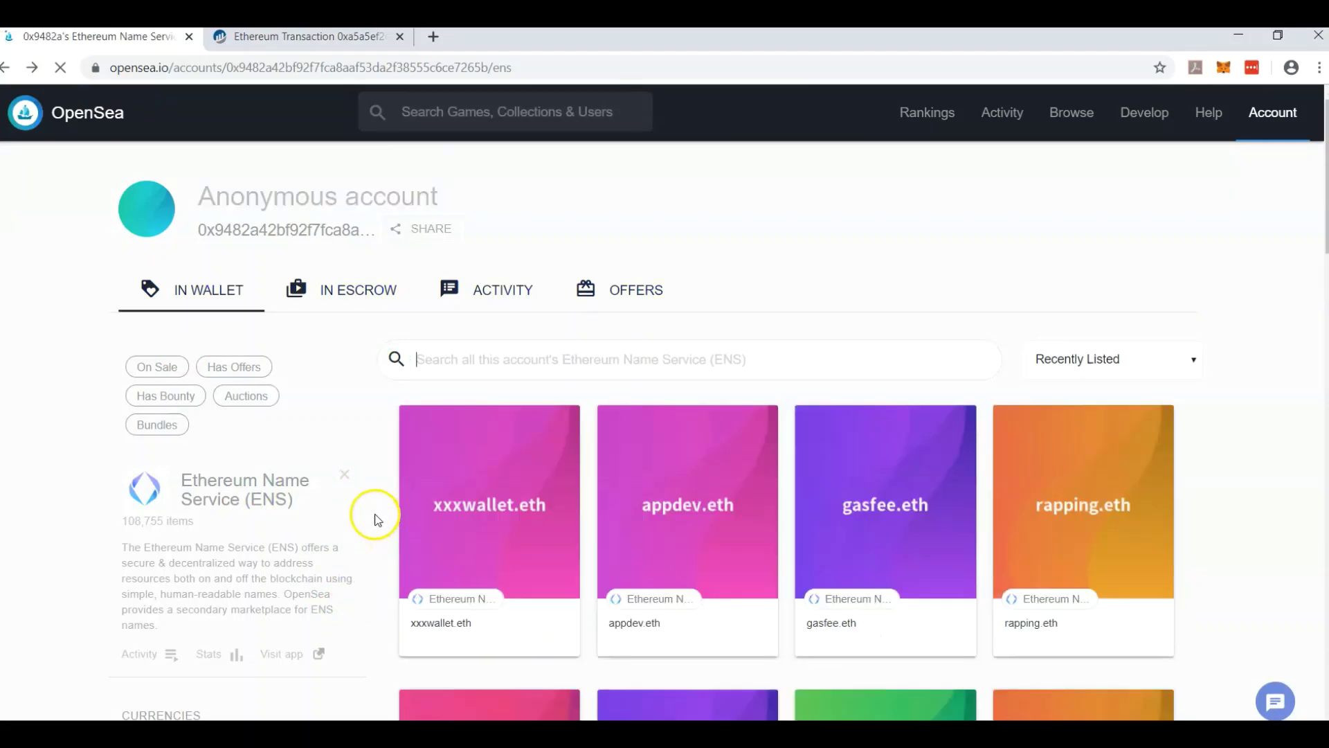
scroll(789, 430, "down", 5)
scroll(789, 429, "down", 9)
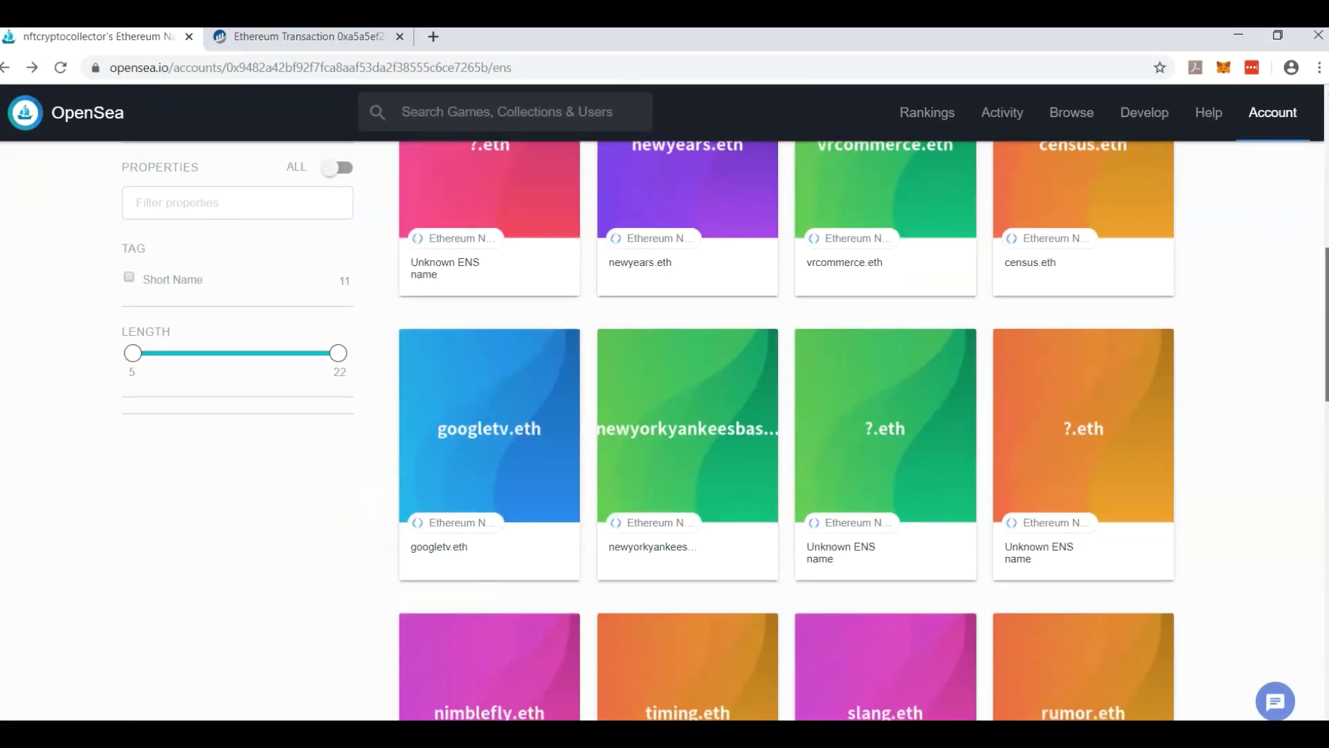
scroll(789, 429, "down", 6)
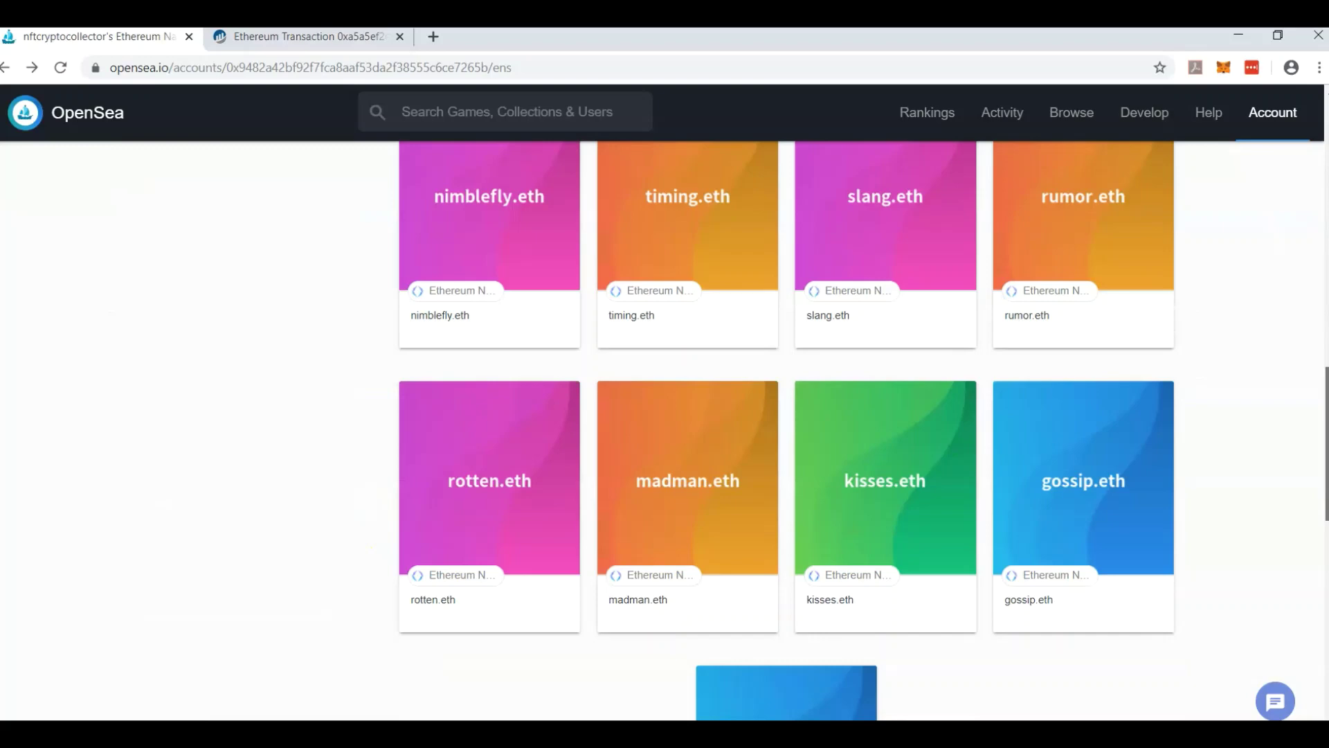
scroll(789, 429, "up", 7)
scroll(789, 430, "up", 2)
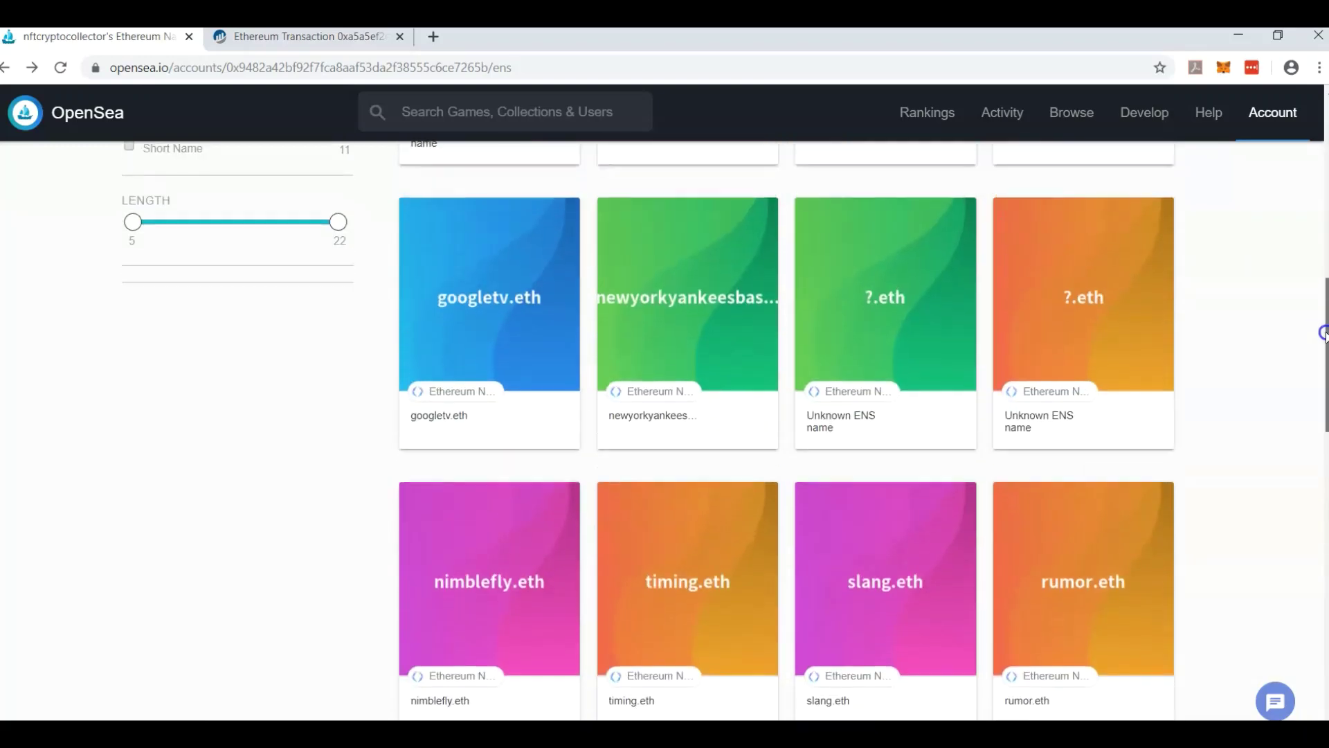
Open the rightmost ?.eth asset, see ethereumfounder.eth rejected as its name, and select its hash
left_click(1099, 335)
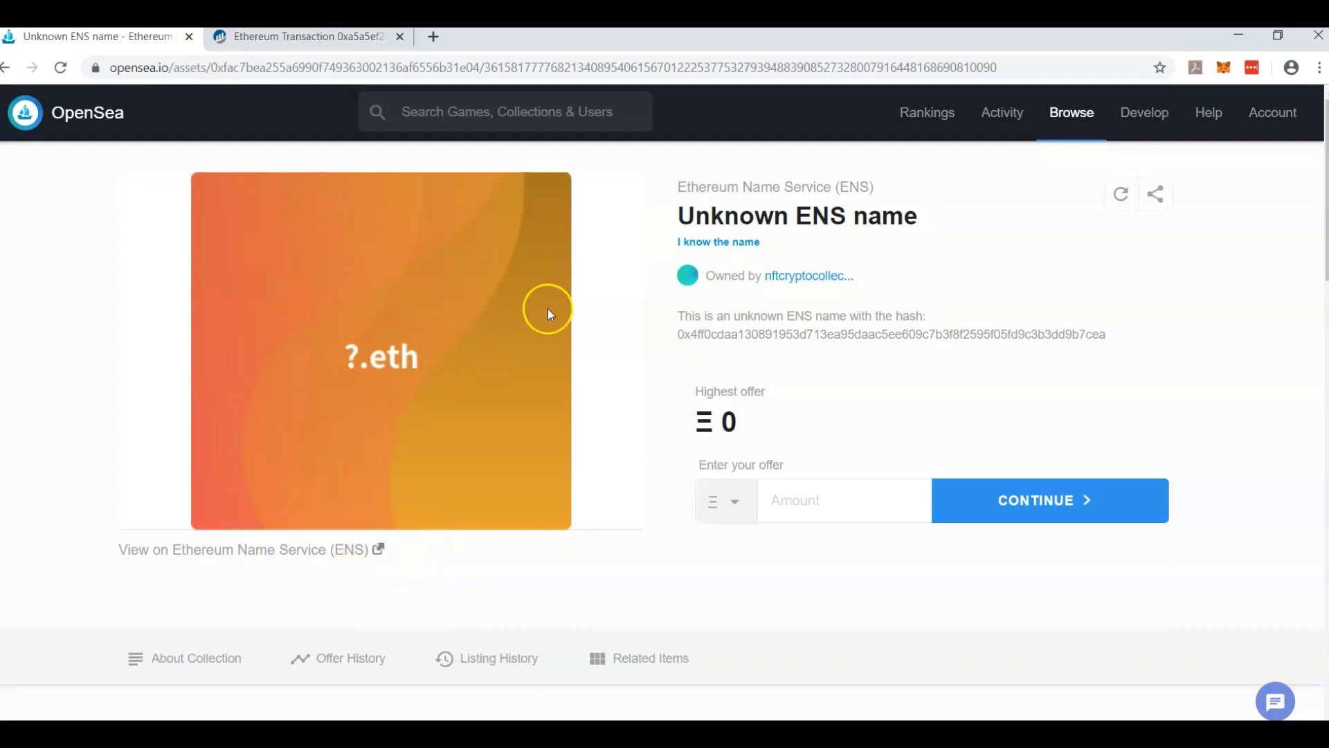
left_click(715, 242)
left_click(611, 270)
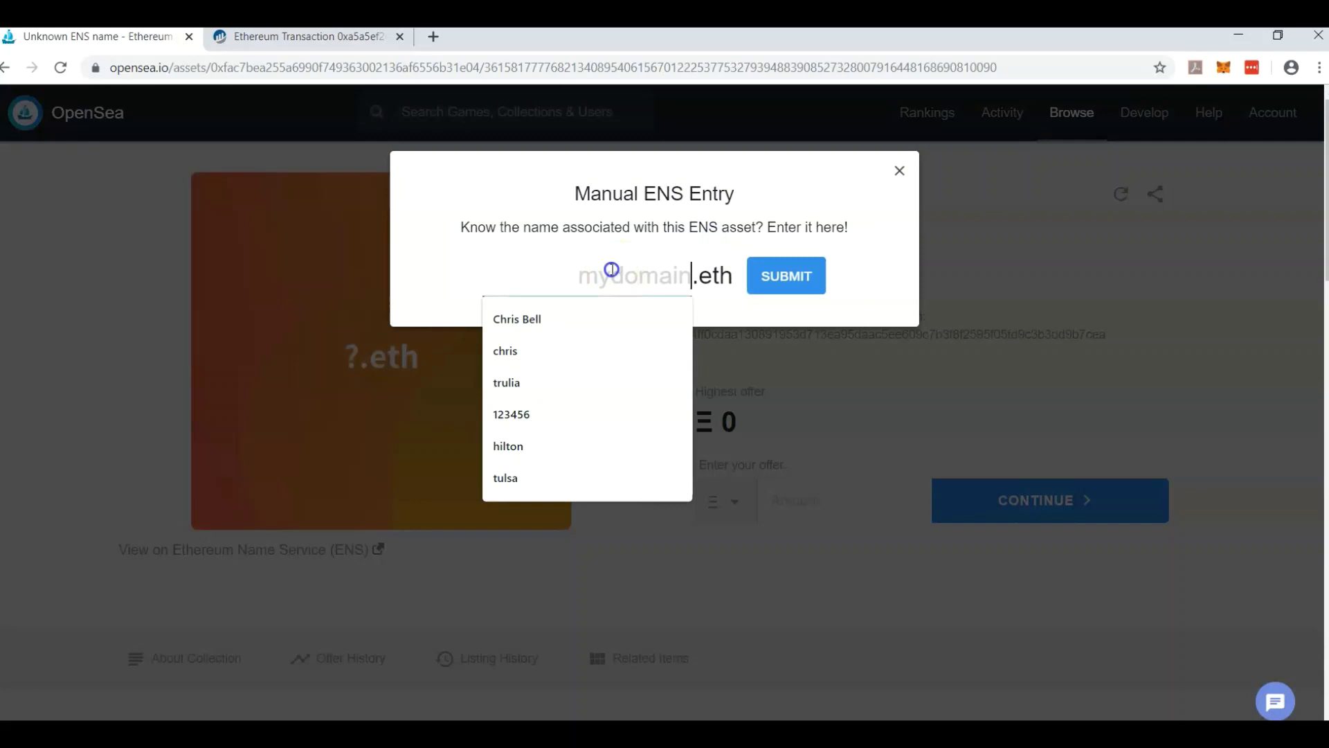
type("ethereumfounder")
left_click(786, 283)
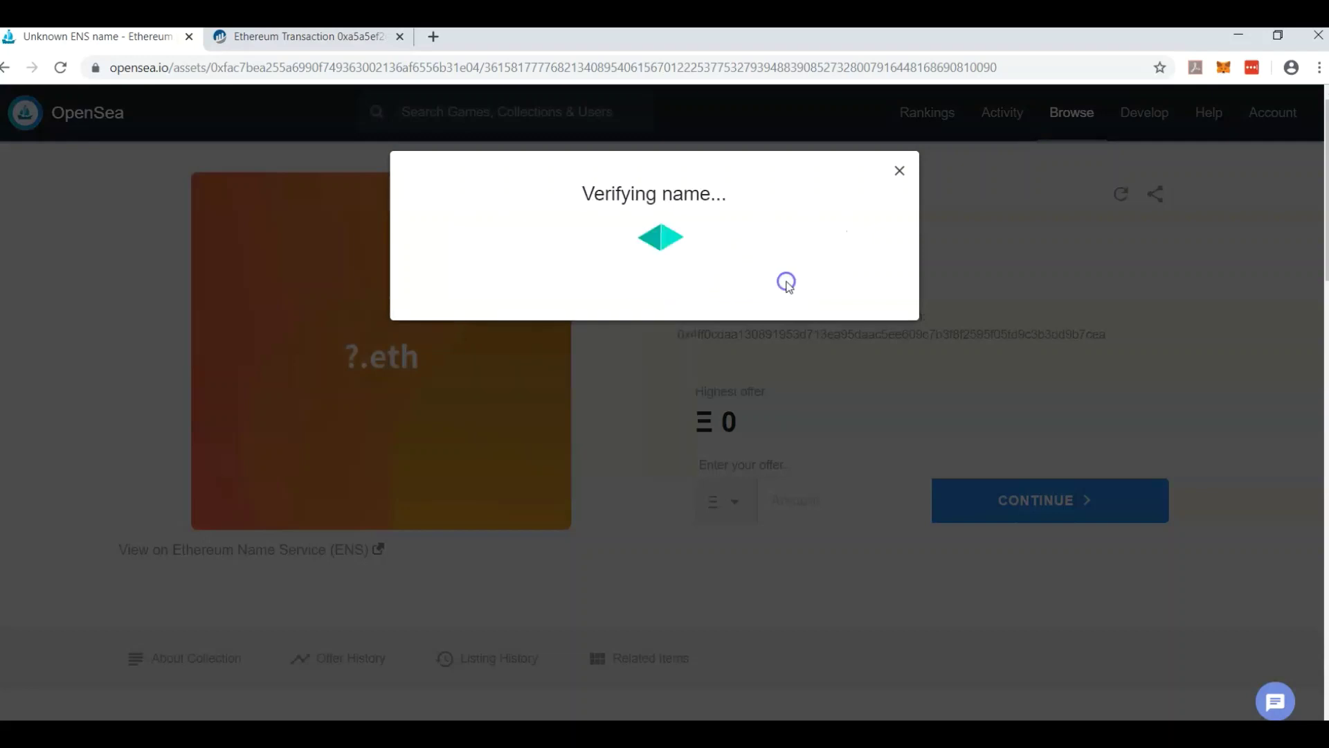
left_click(613, 468)
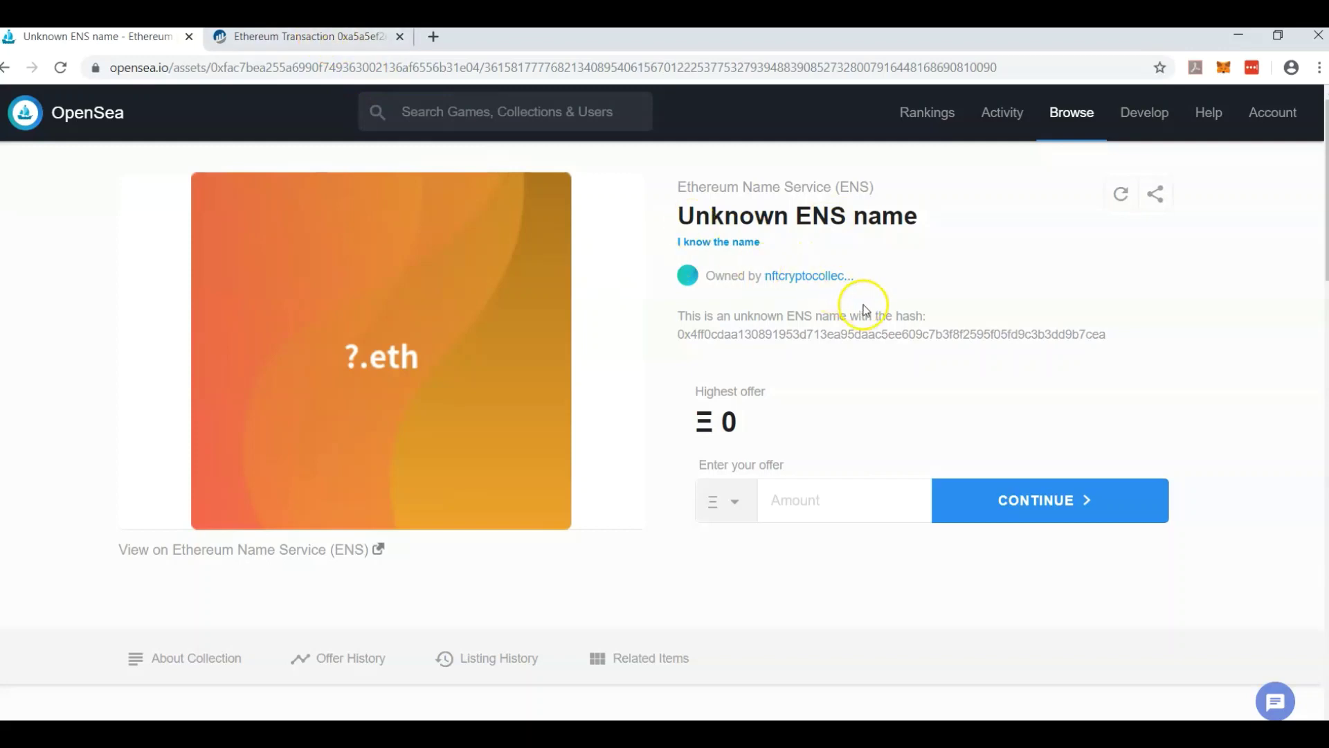
double_click(873, 337)
key("ctrl+c")
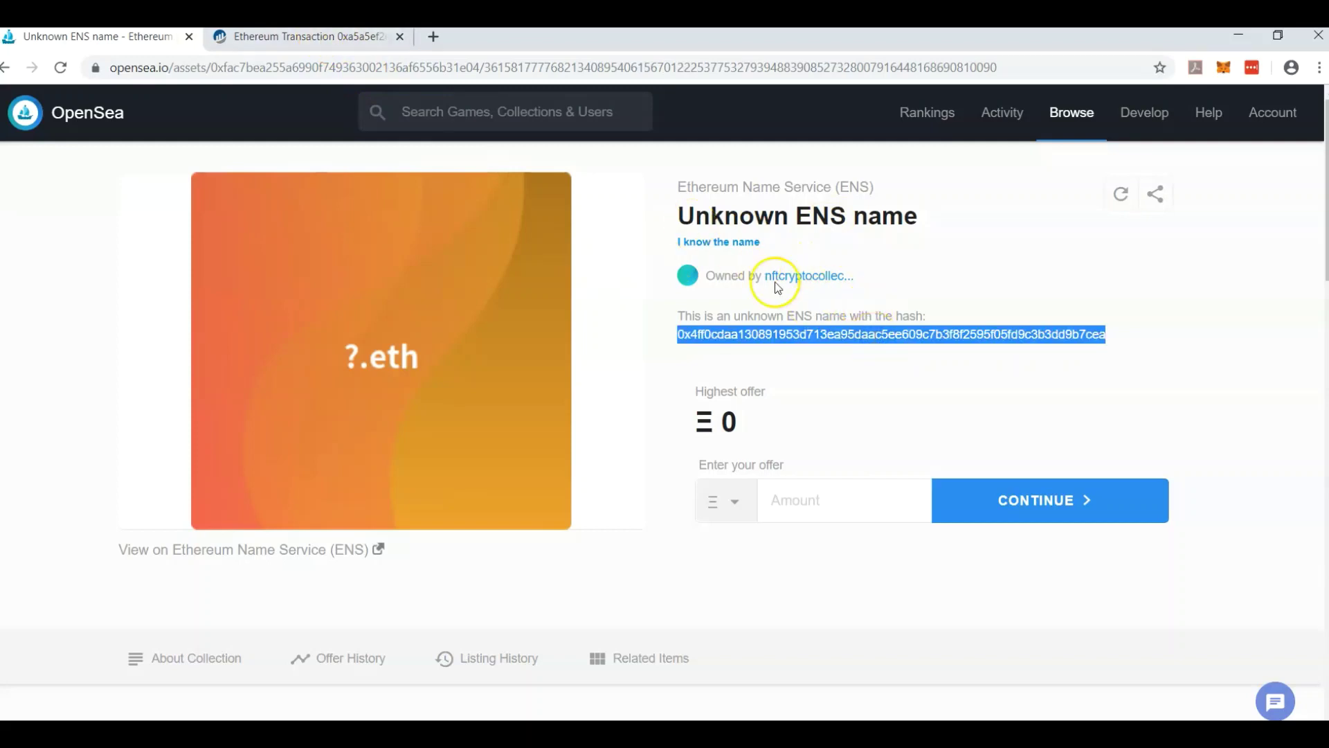
Look up the asset's hash with Etherscan's ENS Lookup
left_click(331, 37)
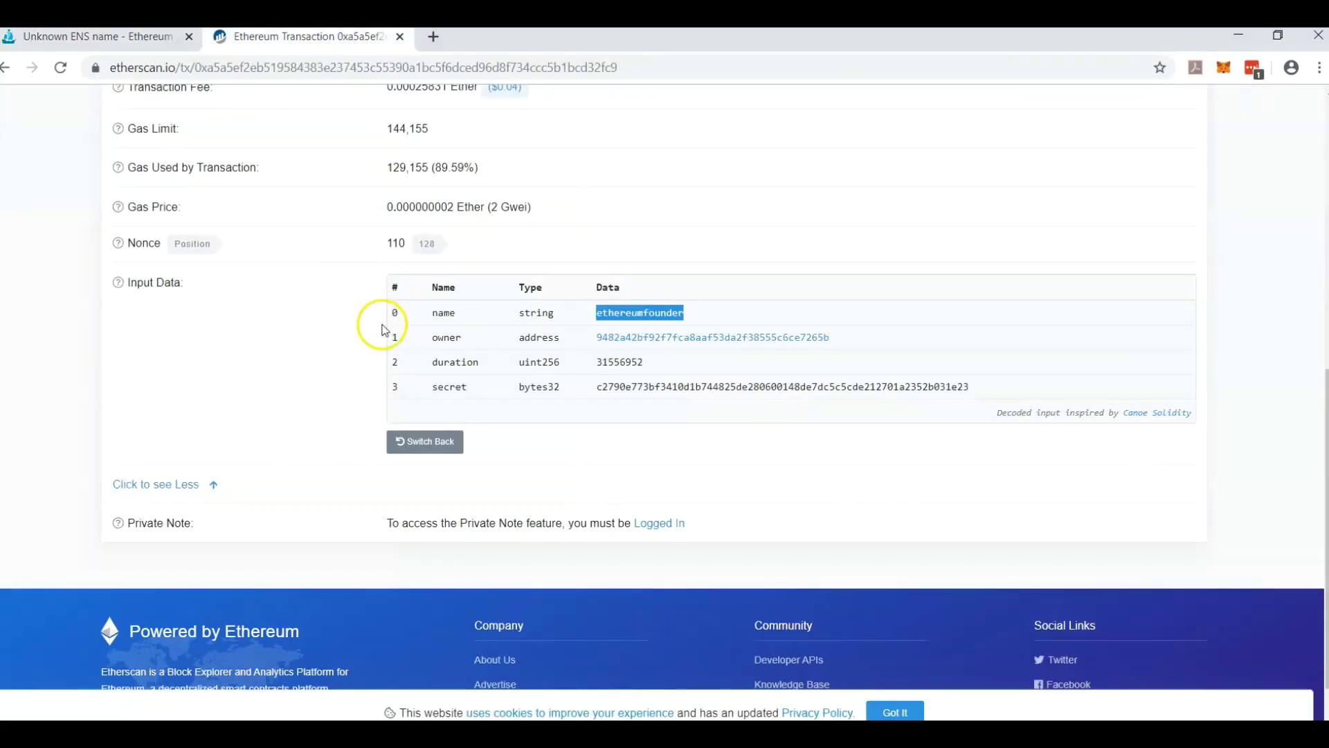
scroll(879, 234, "up", 8)
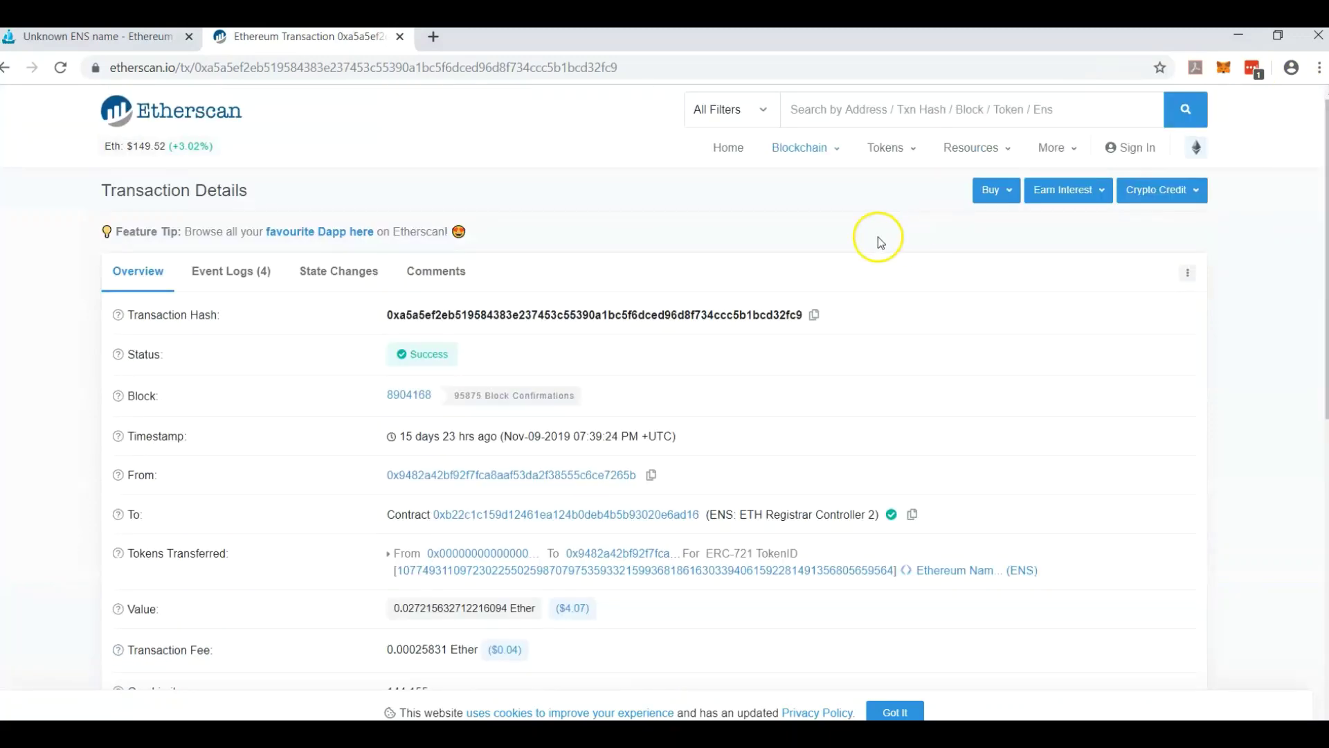
mouse_move(1080, 141)
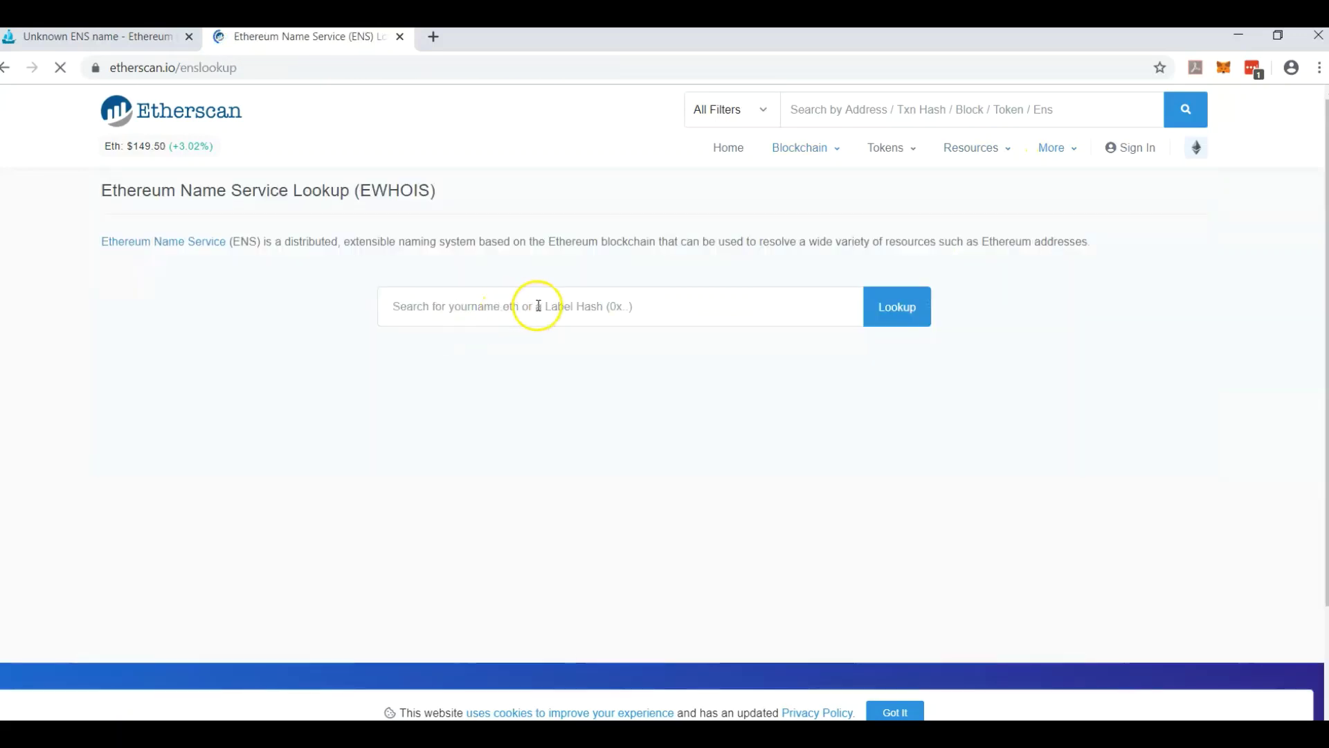
left_click(538, 305)
key("ctrl+v")
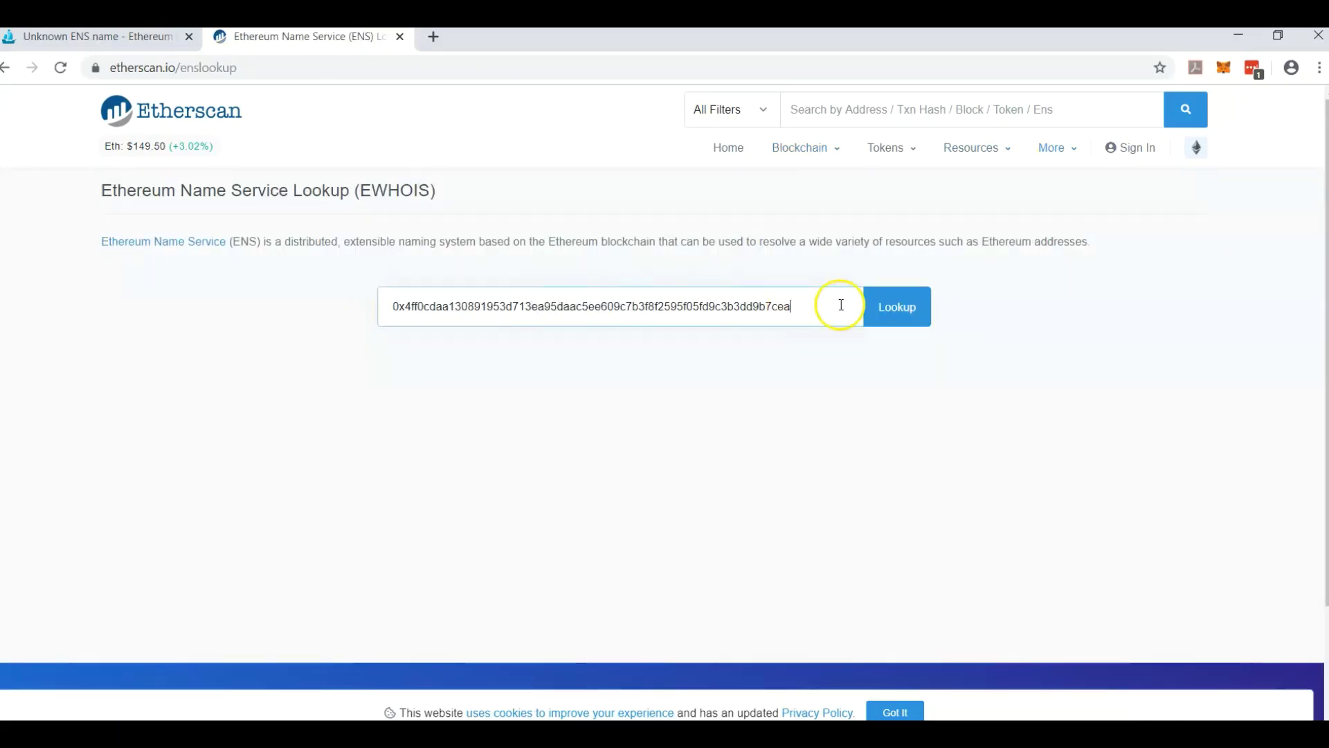
left_click(918, 312)
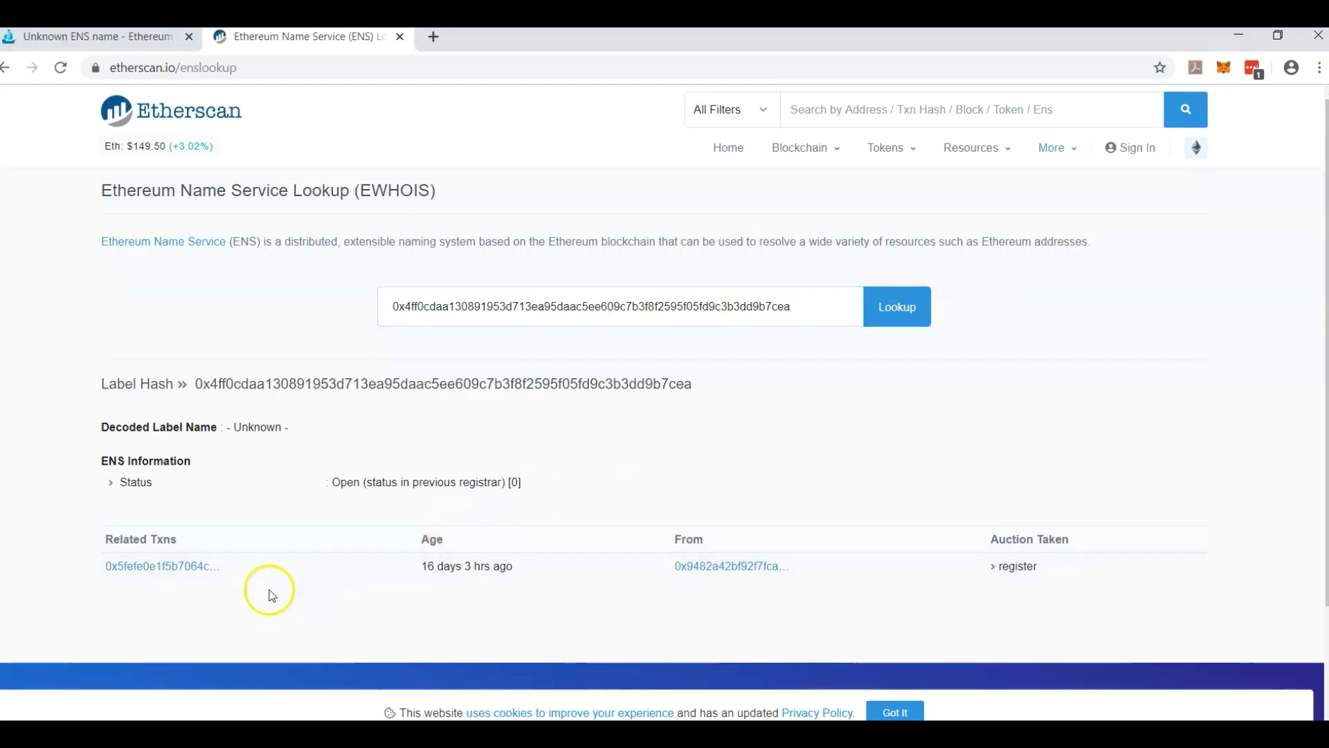
Decode the related registration transaction's input data to reveal the hidden name
left_click(154, 566)
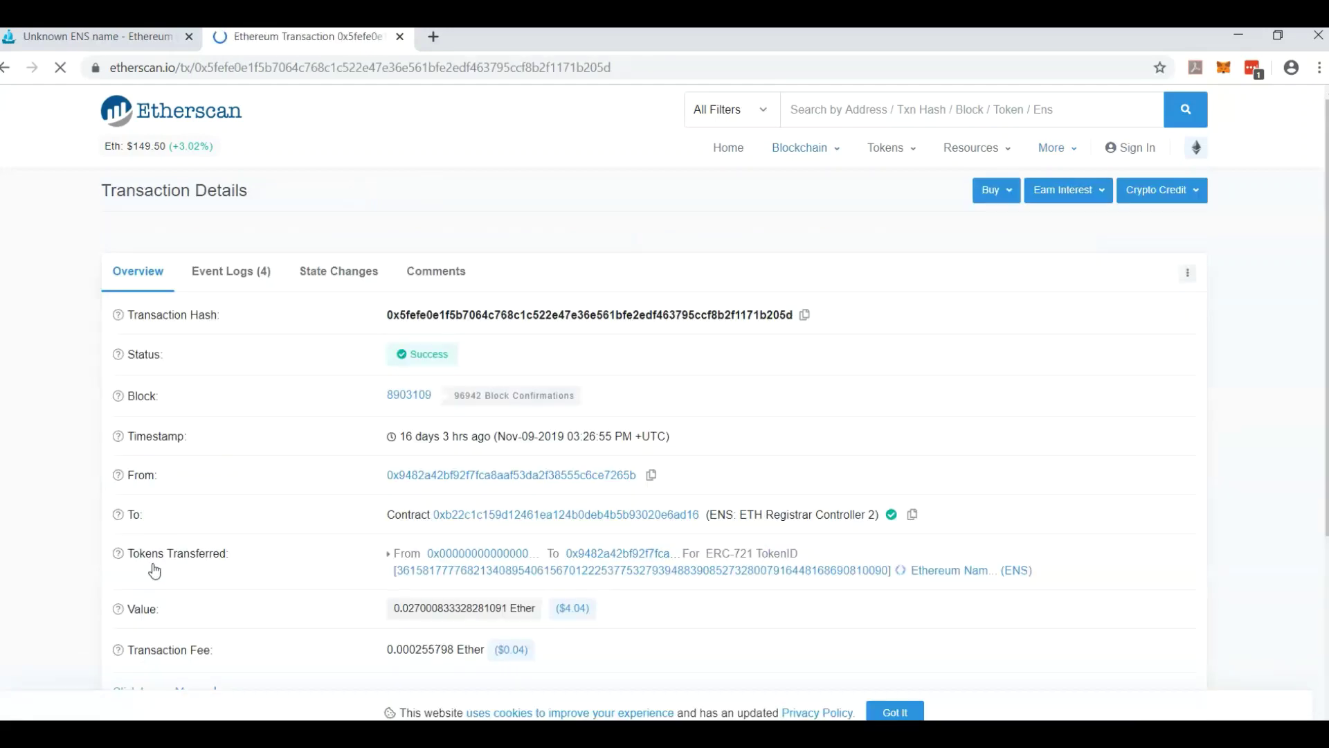
scroll(438, 530, "down", 5)
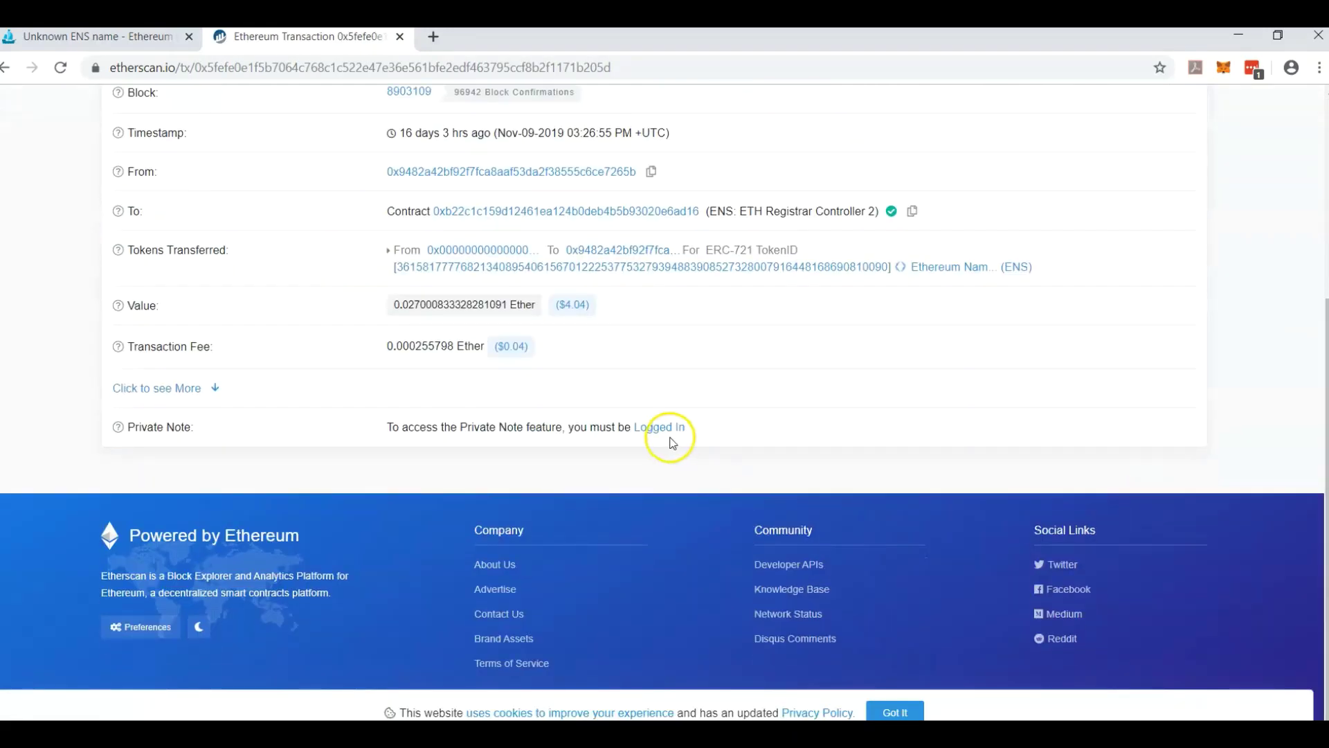
left_click(196, 388)
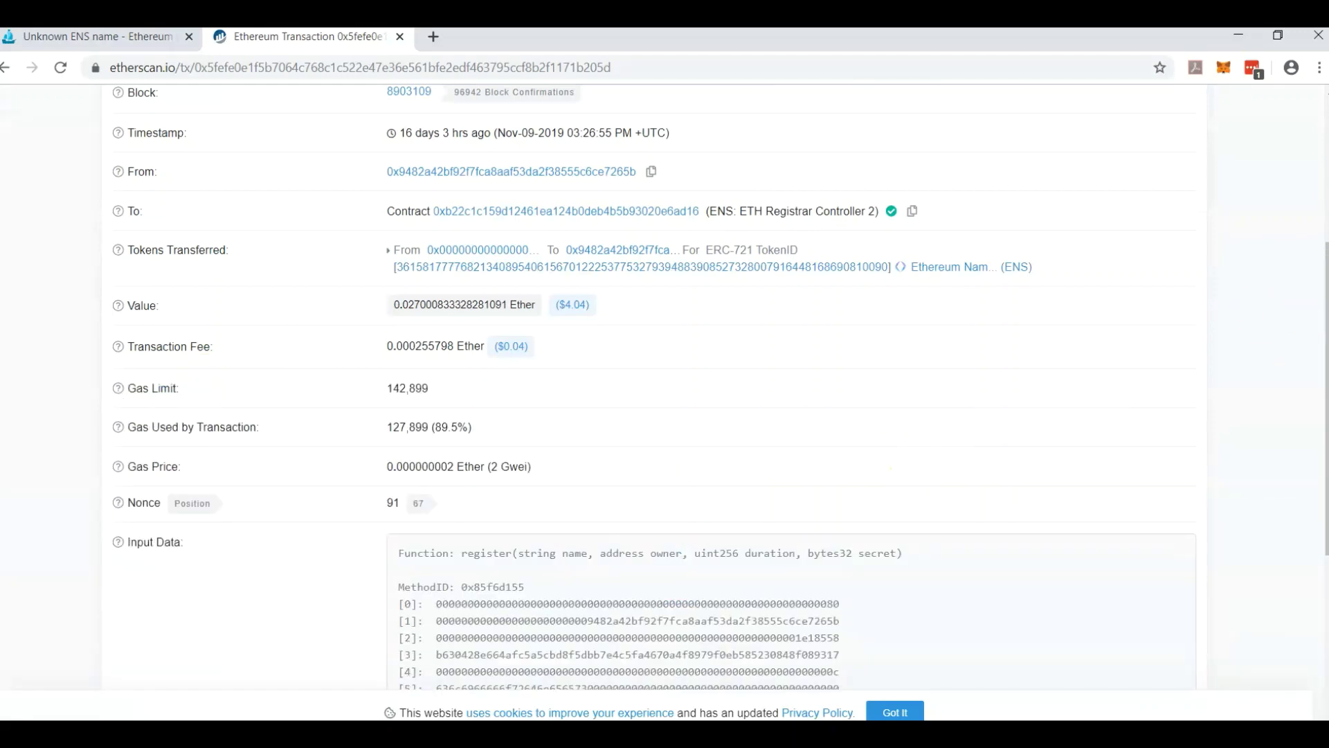
scroll(891, 467, "down", 4)
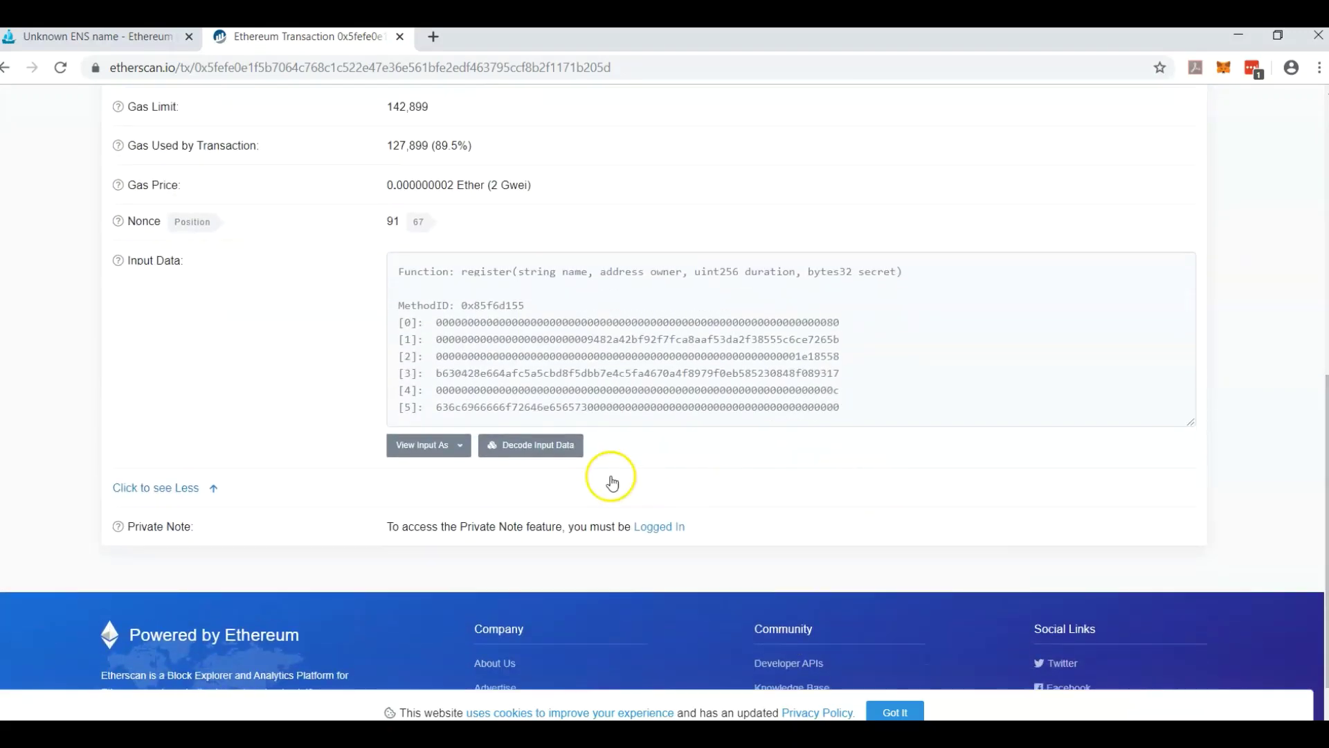
left_click(544, 452)
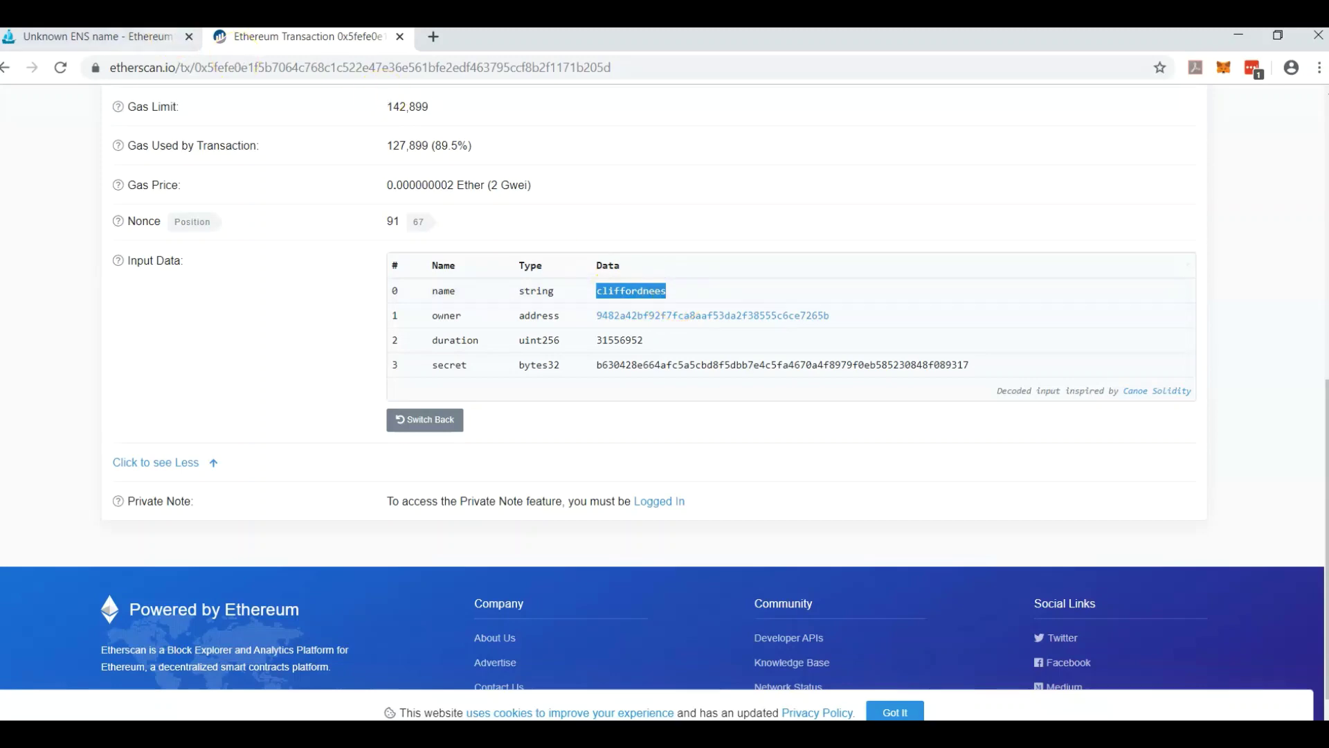
left_click(138, 36)
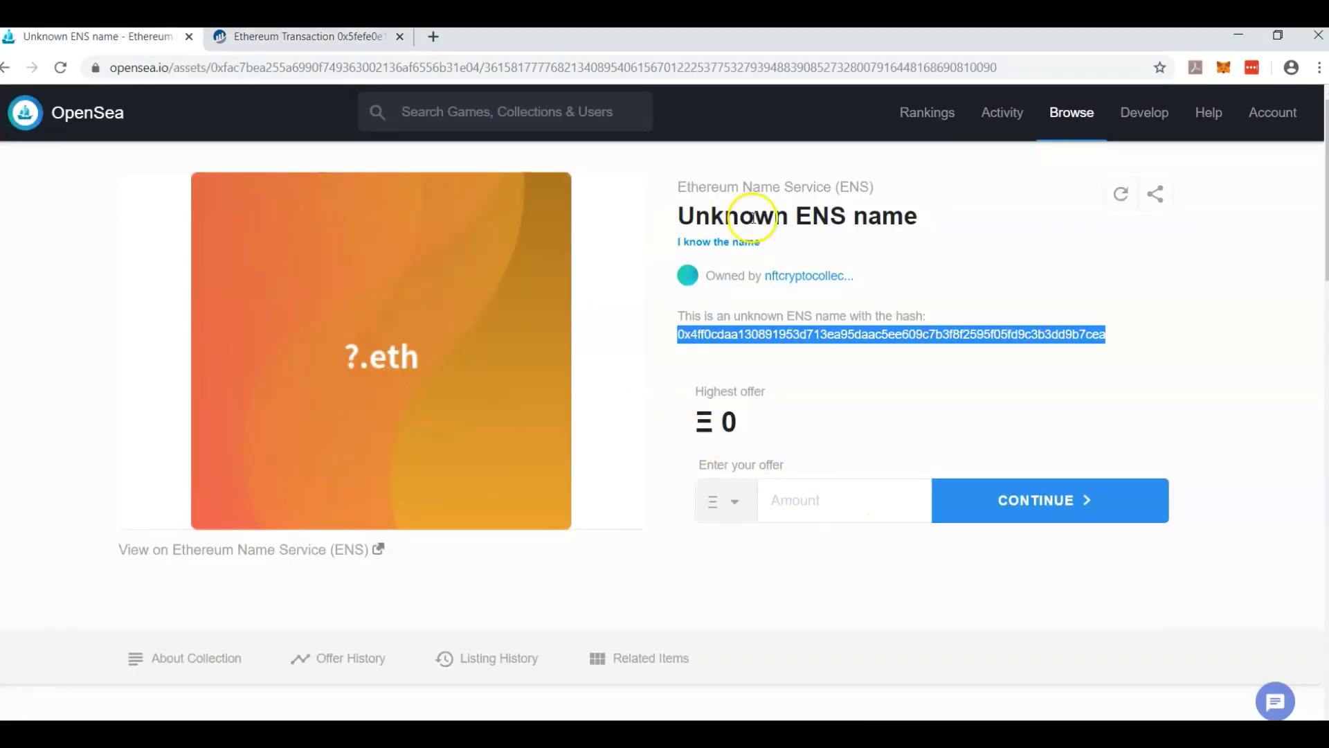
Replace ethereumfounder with the decoded name in 'I know the name' and submit it
left_click(732, 242)
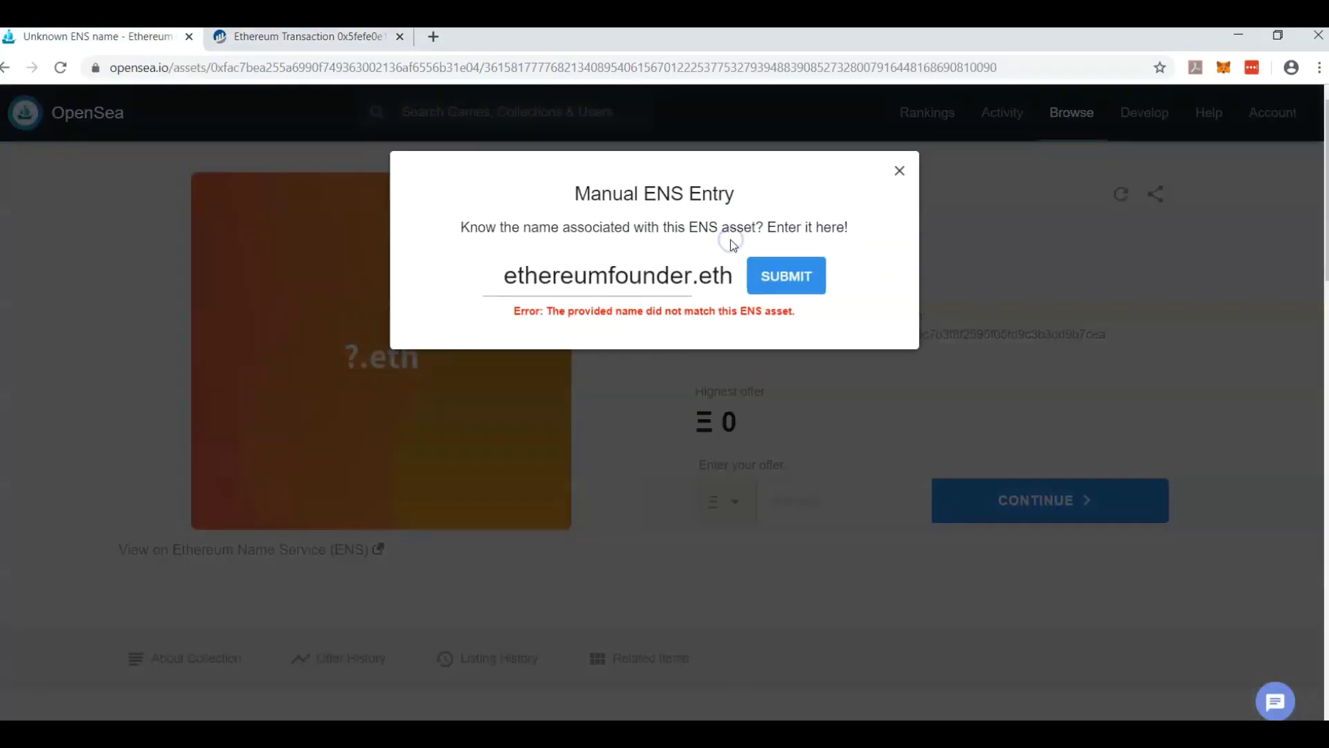
double_click(565, 288)
type("cliffordnees")
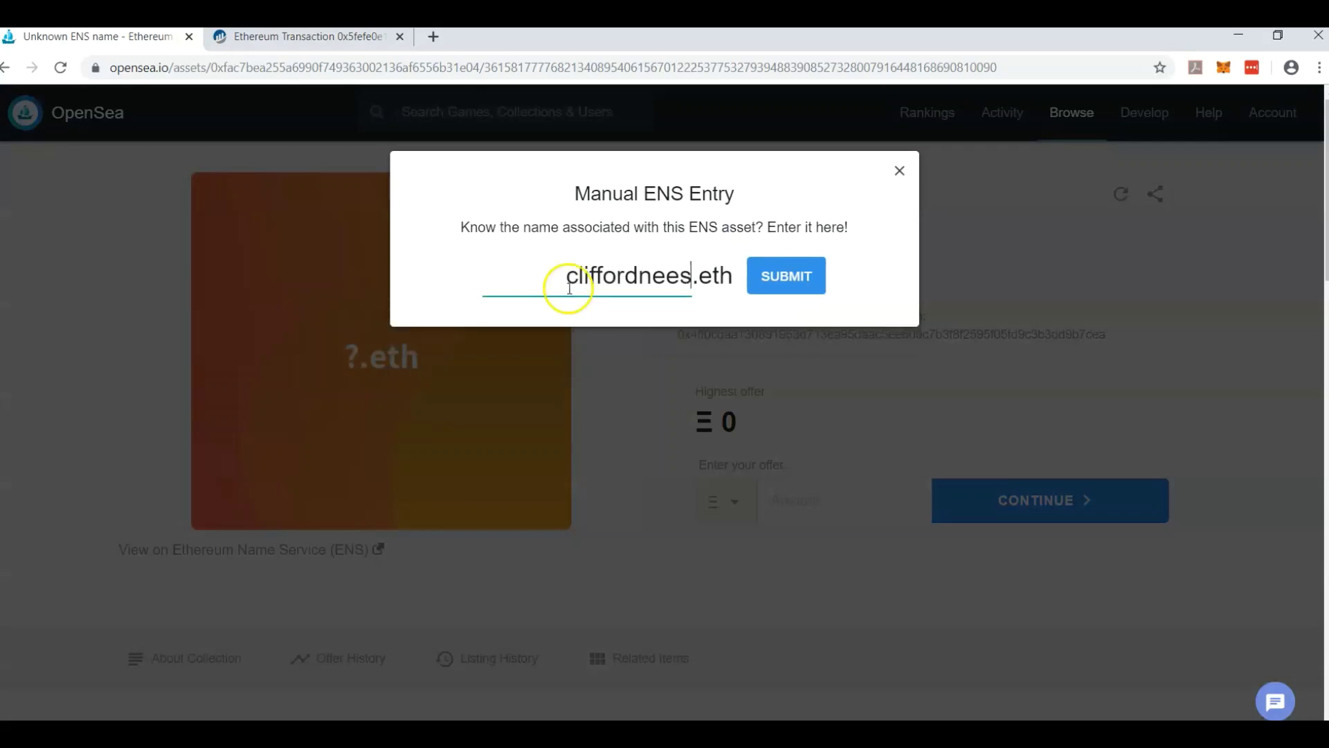
left_click(801, 276)
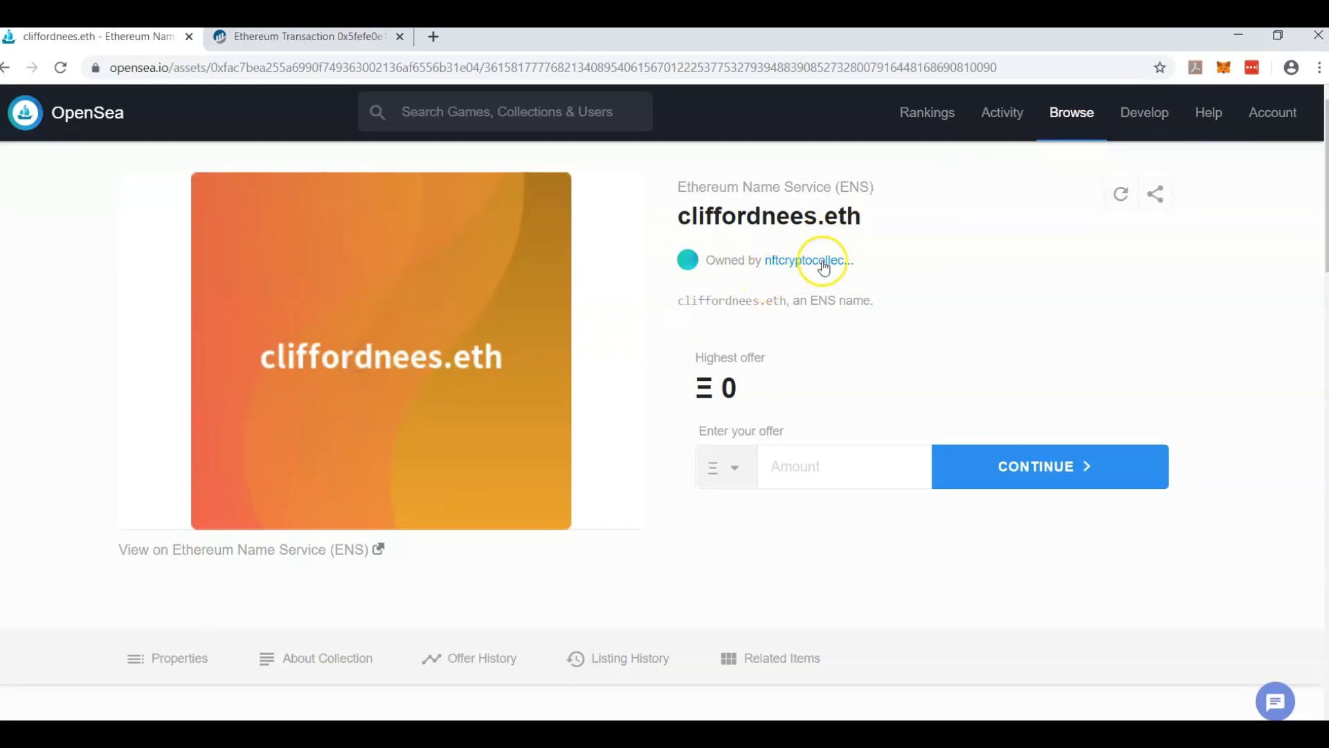
Return to the Etherscan transaction showing the decoded register input data
left_click(338, 39)
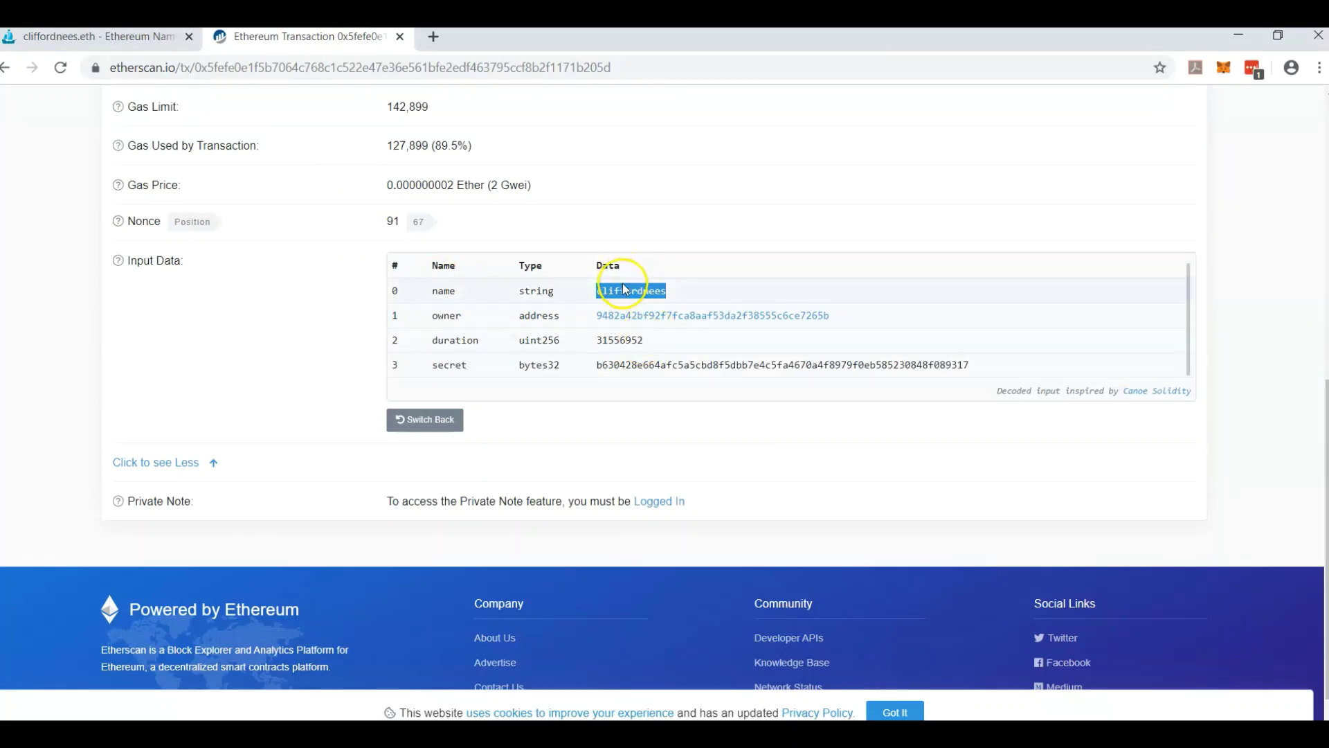